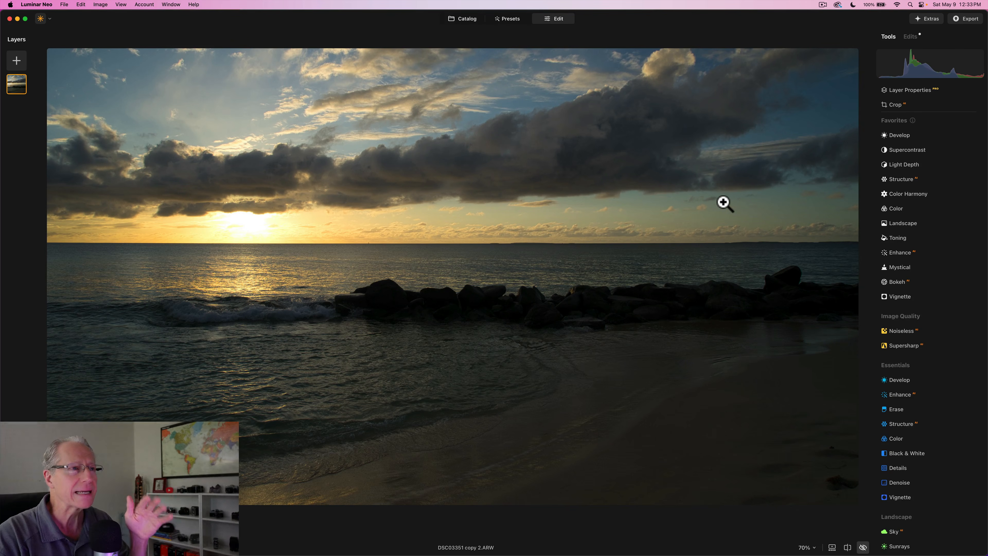
Compare the sunset beach photo with its unedited original and review which edits are already applied.
key("backslash")
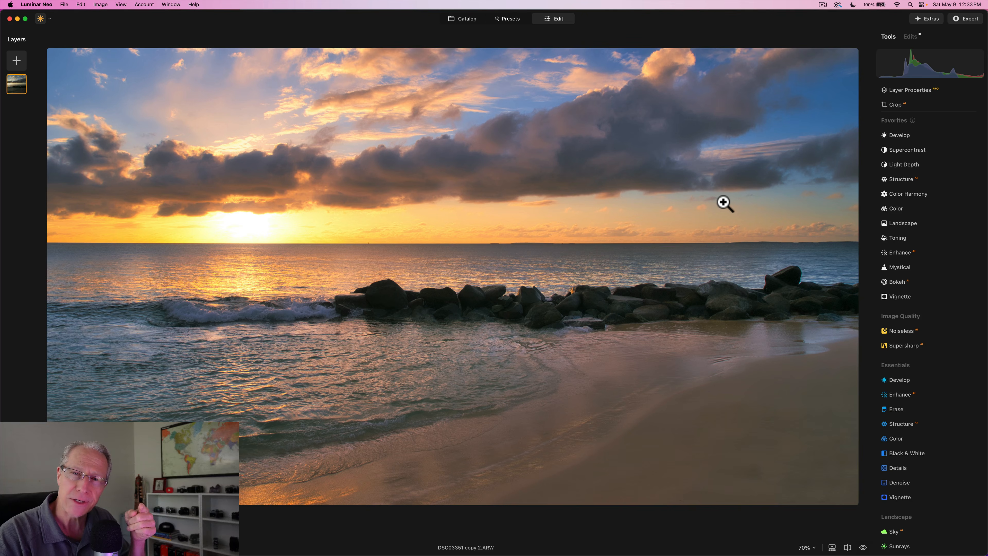
key("backslash")
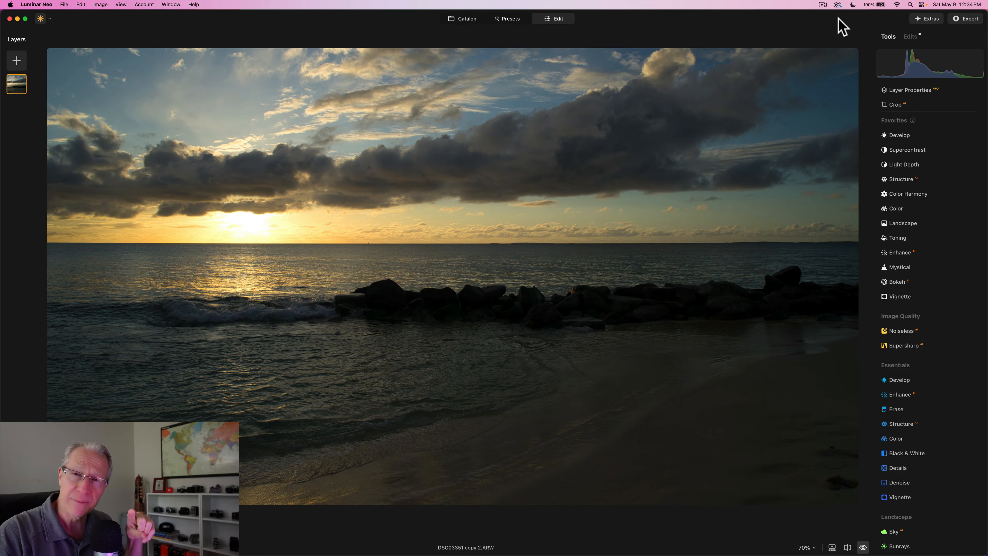
key("backslash")
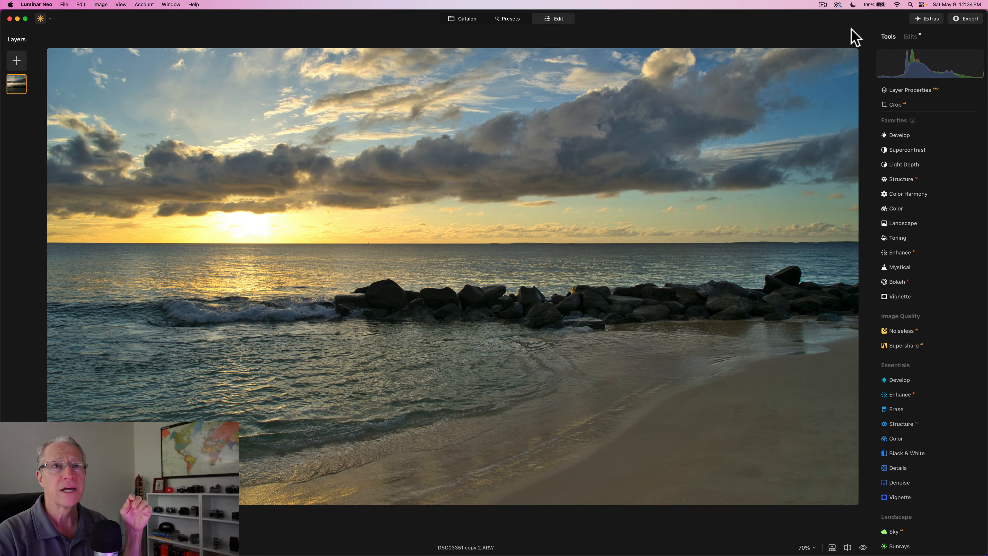
left_click(910, 37)
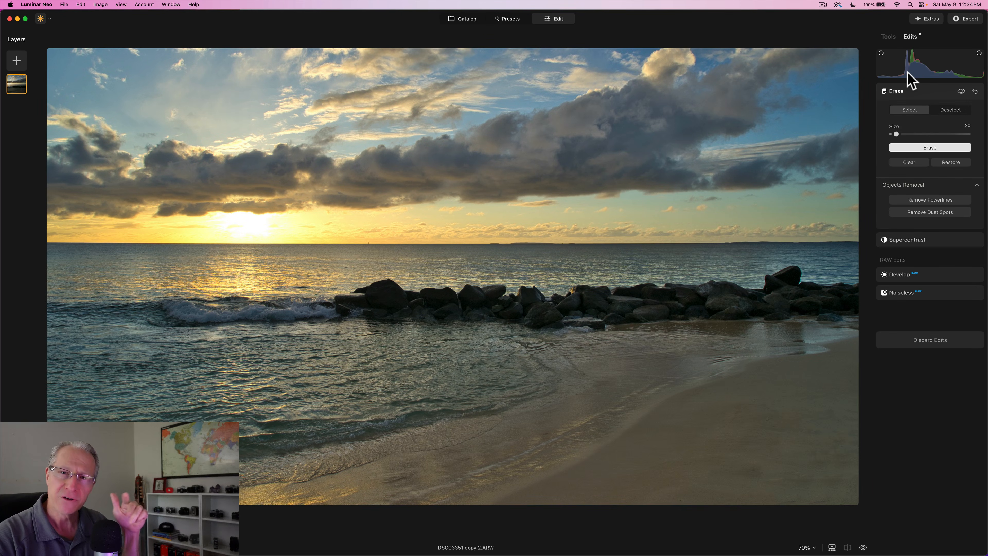
left_click(888, 37)
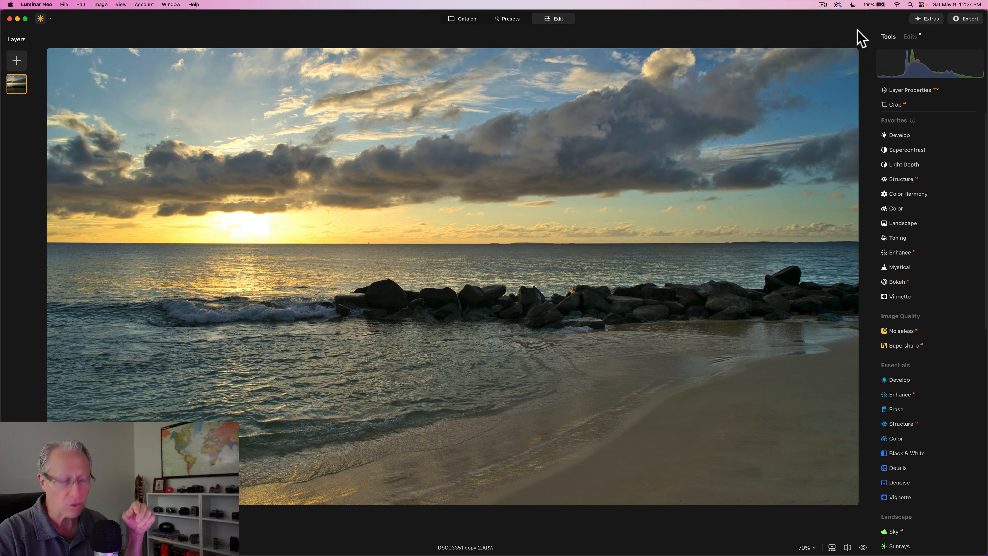
key("backslash")
key("backslash")
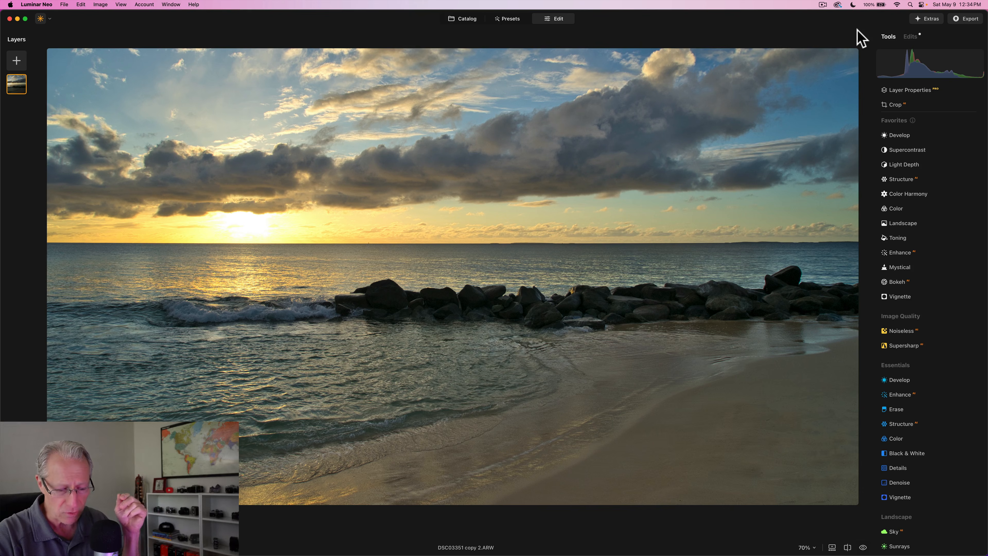
key("j")
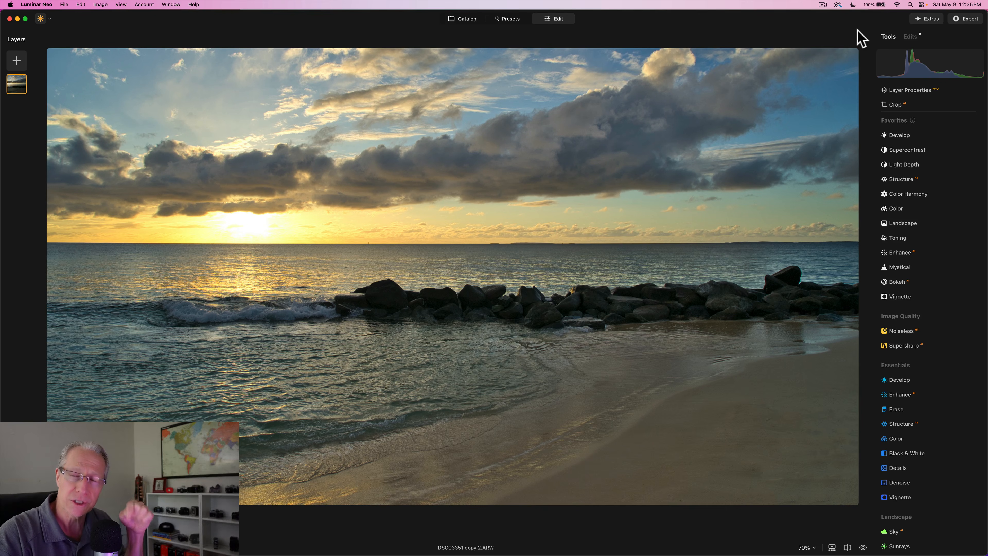
Apply Light Depth with Amount 25 and Softness 12, shift its depth point slightly farther back, and compare the effect on and off.
left_click(915, 165)
left_click(908, 214)
left_click_drag(908, 215, 910, 215)
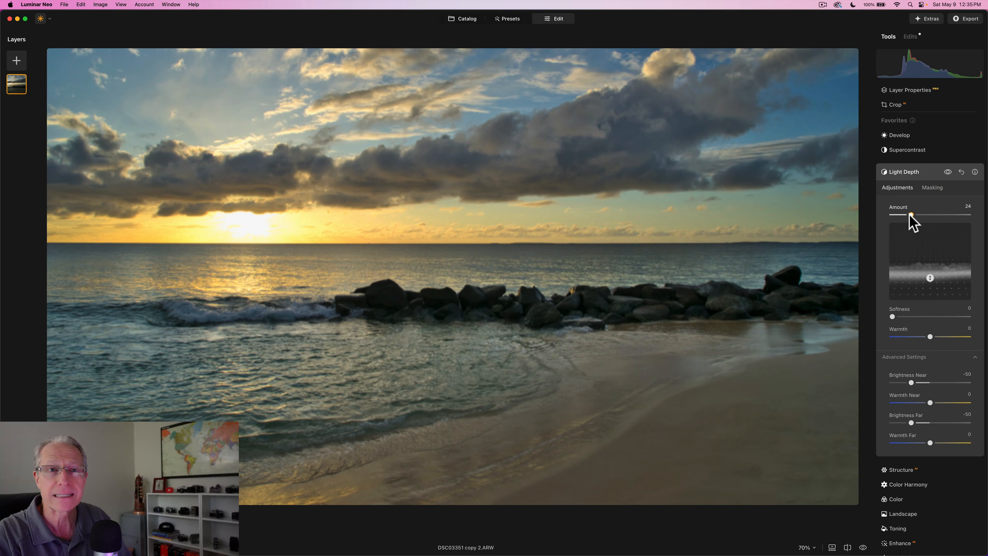
left_click_drag(930, 278, 931, 247)
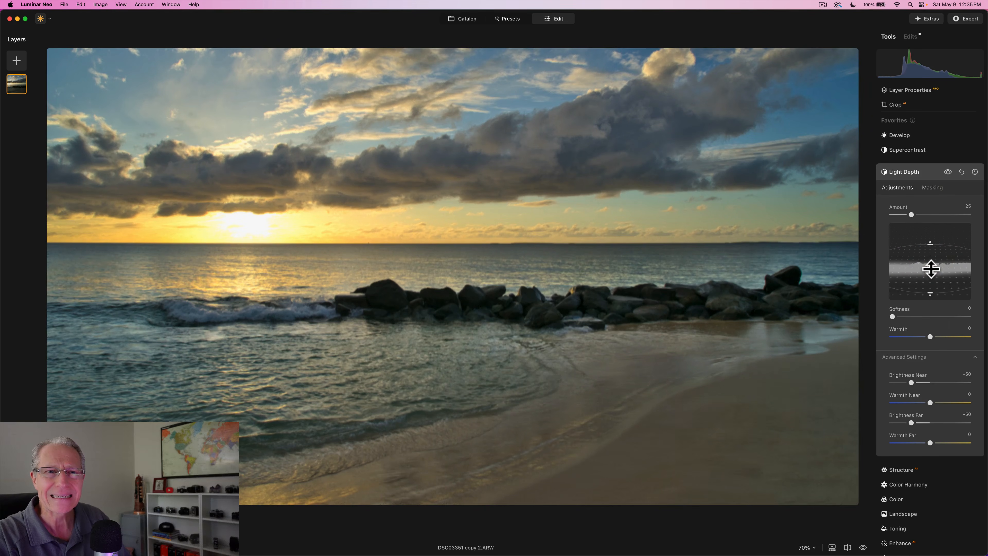
left_click_drag(893, 317, 901, 316)
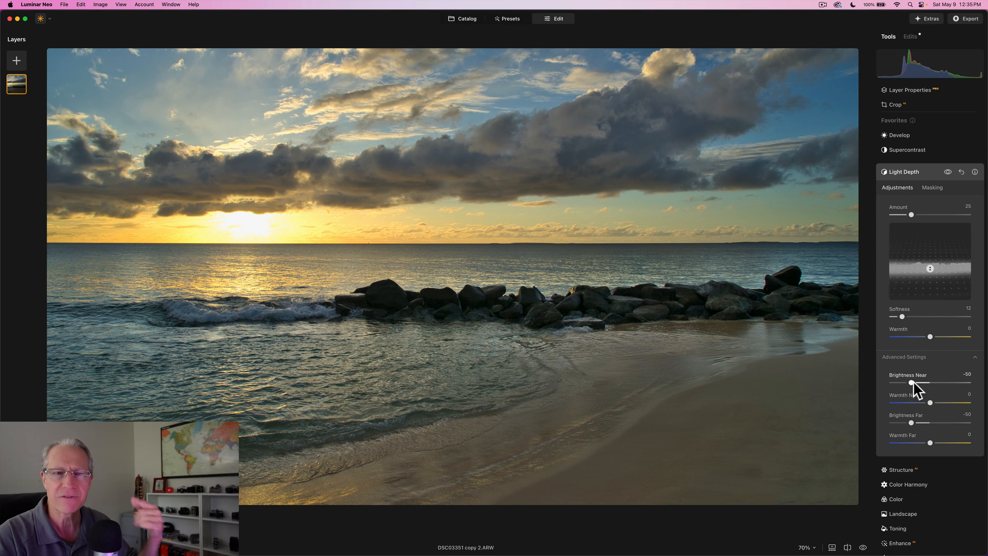
left_click(909, 357)
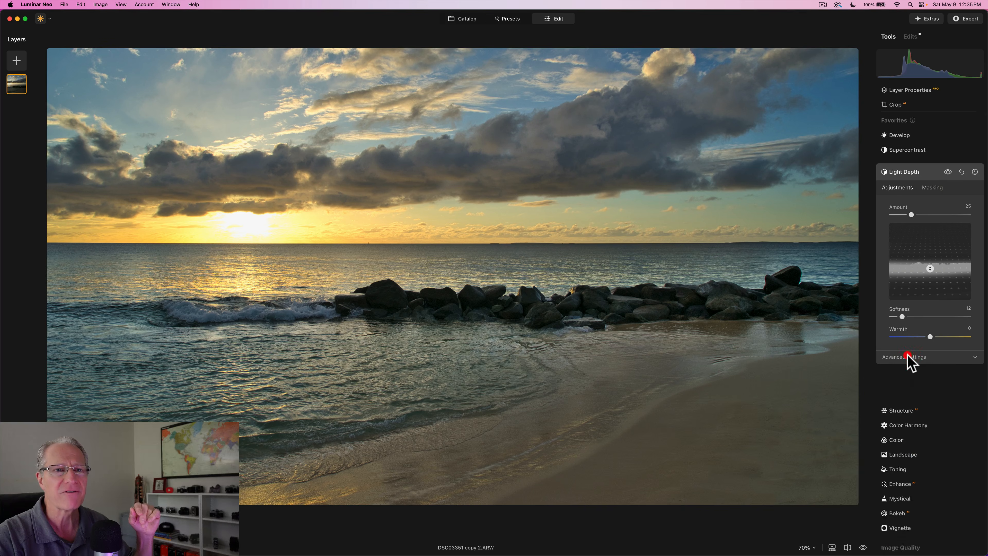
left_click(947, 172)
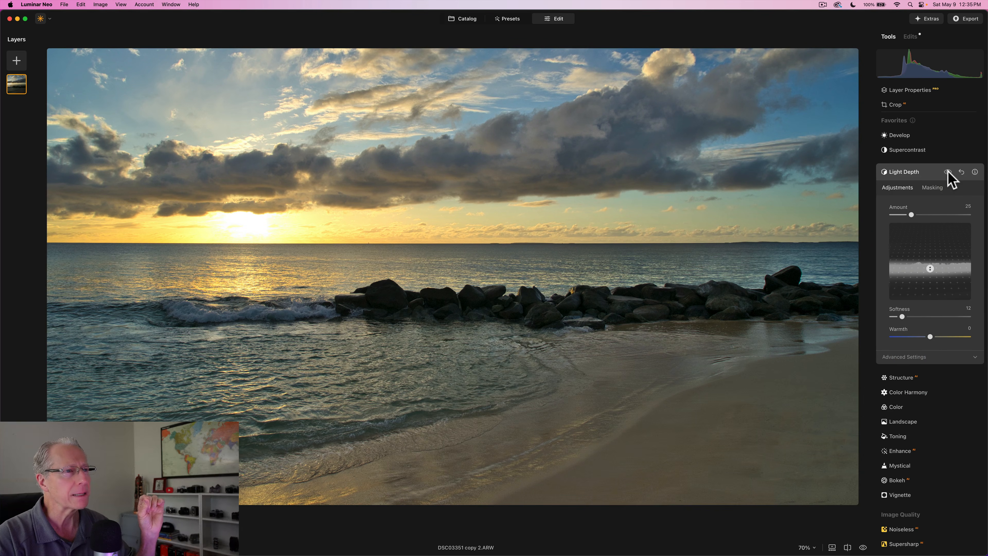
left_click(947, 172)
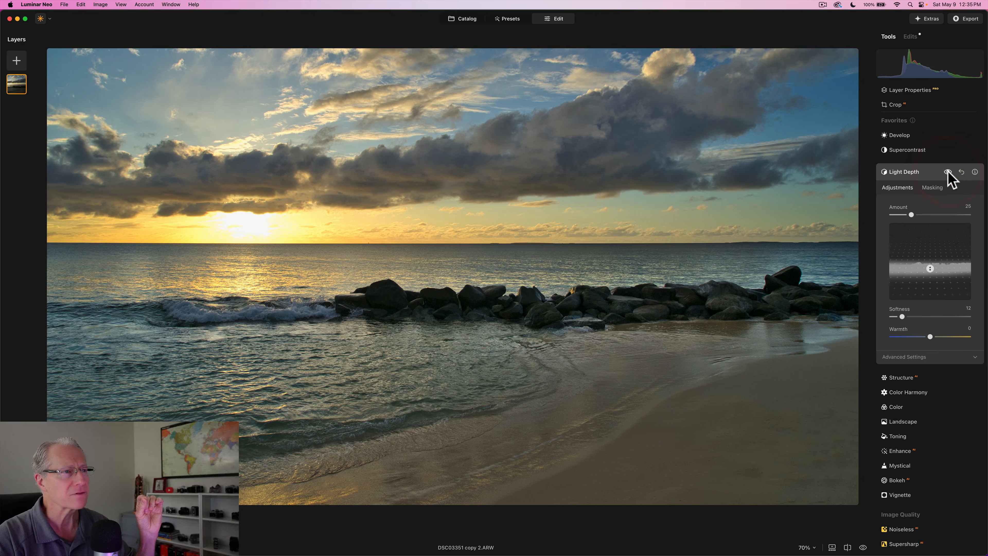
left_click(948, 171)
left_click(948, 172)
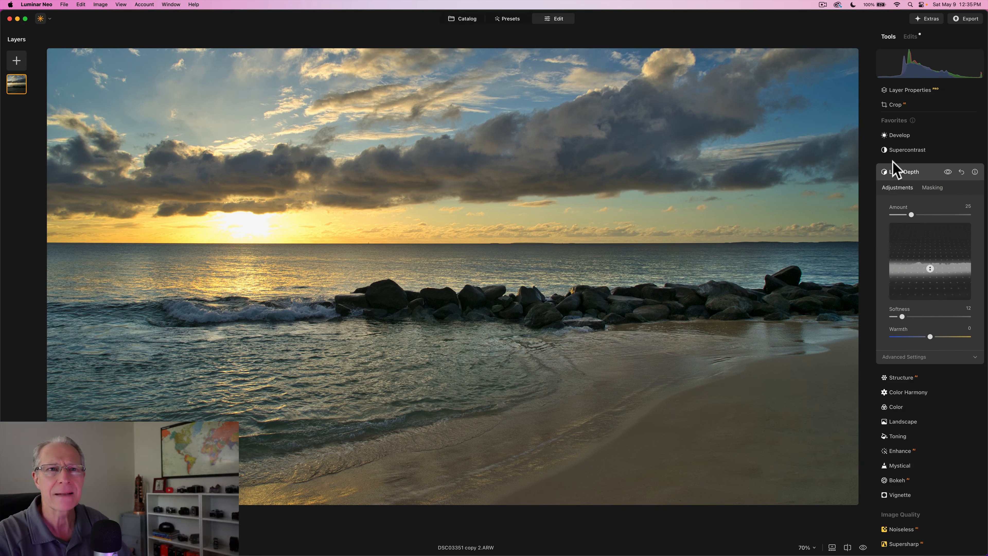
left_click(917, 173)
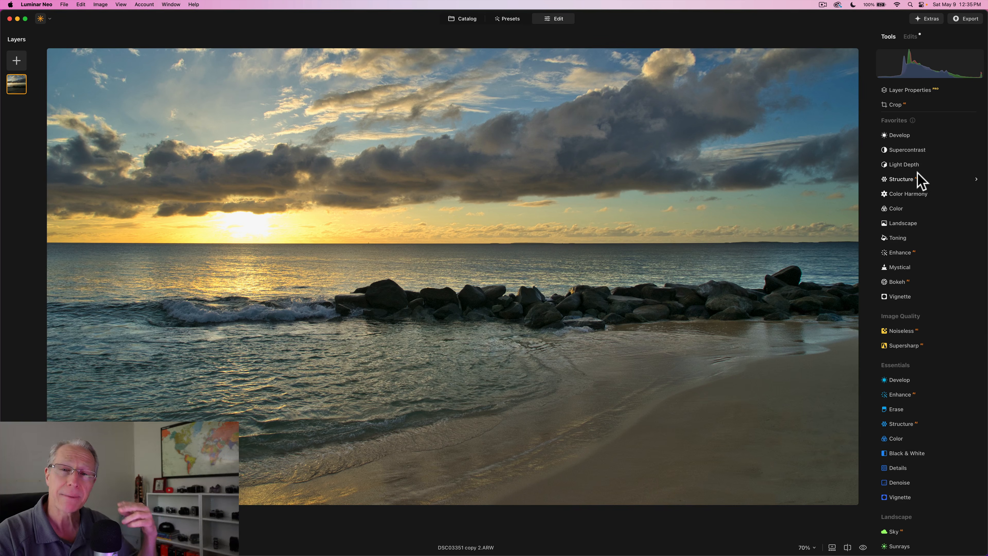
Soften the photo with a Structure Amount of -50 and compare it with the effect off.
left_click(900, 179)
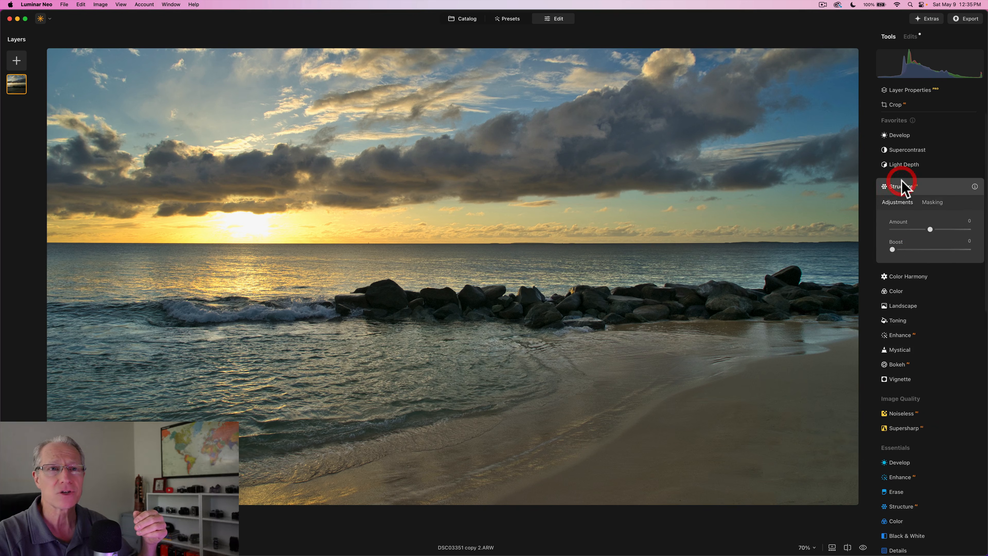
left_click(910, 179)
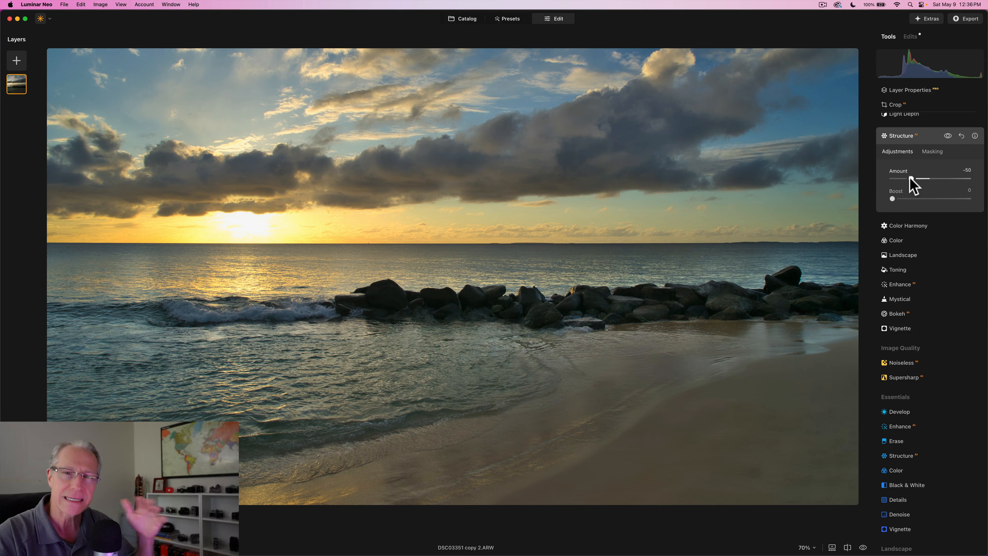
left_click(948, 135)
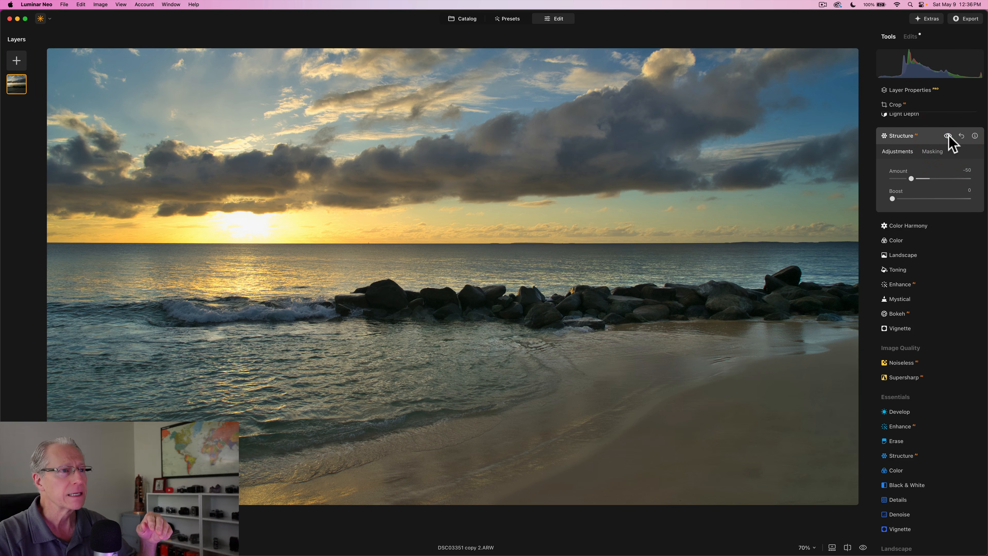
left_click(948, 135)
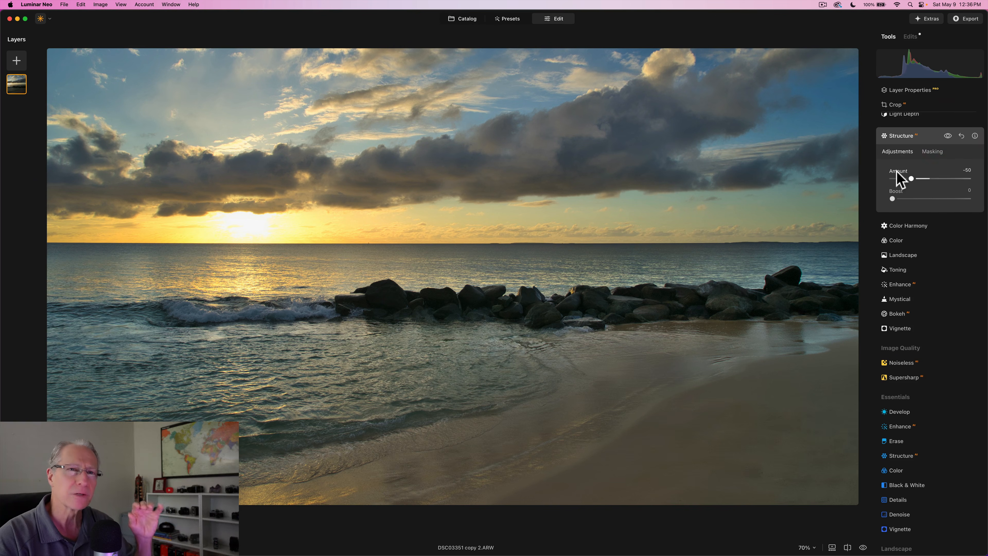
left_click(920, 137)
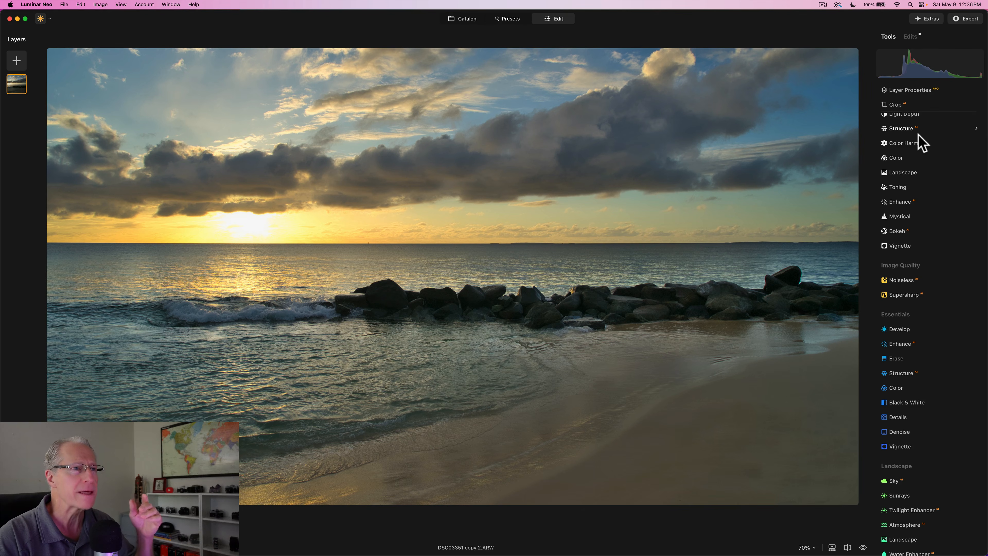
Set Color Harmony's Brilliance to 5 and Warmth to 20.
left_click(912, 144)
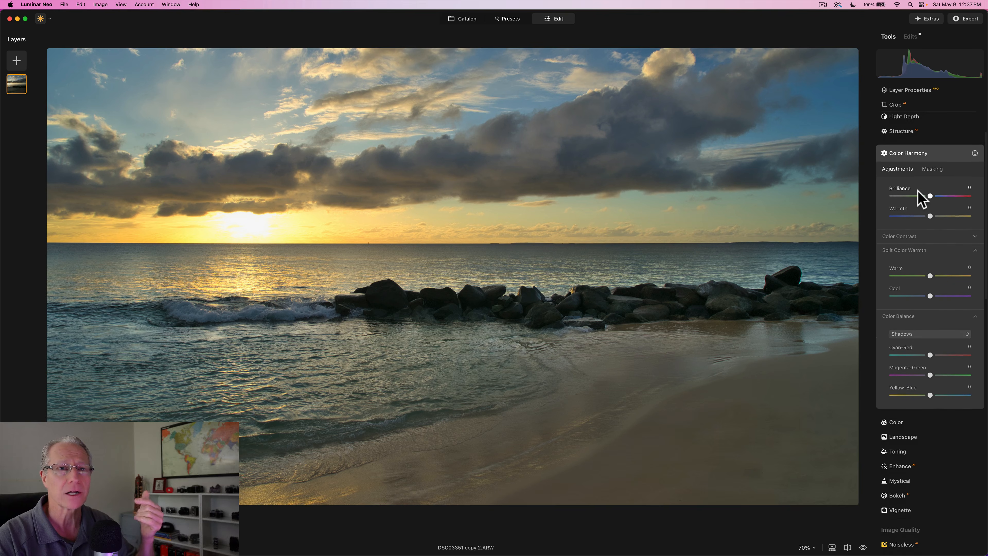
scroll(921, 199, "down", 1)
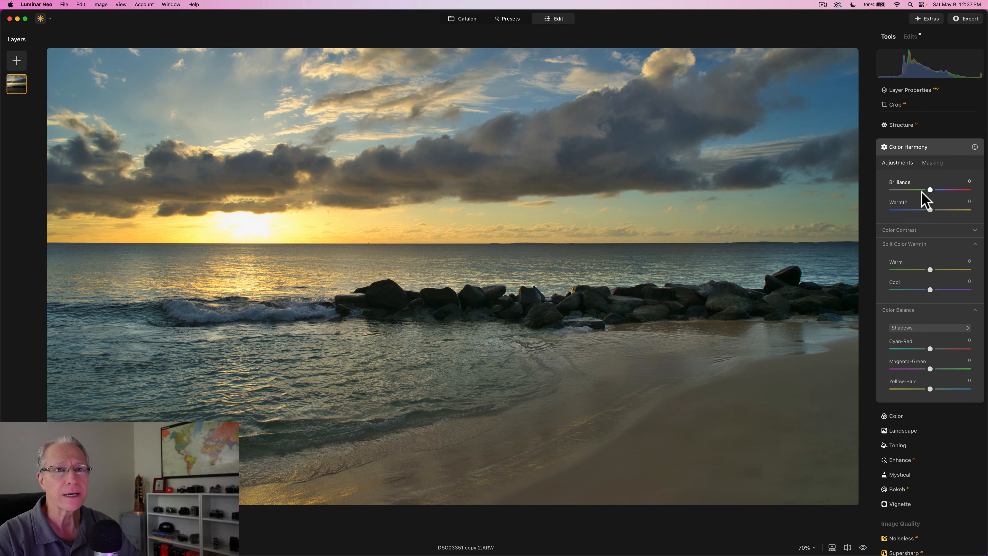
left_click_drag(930, 190, 937, 210)
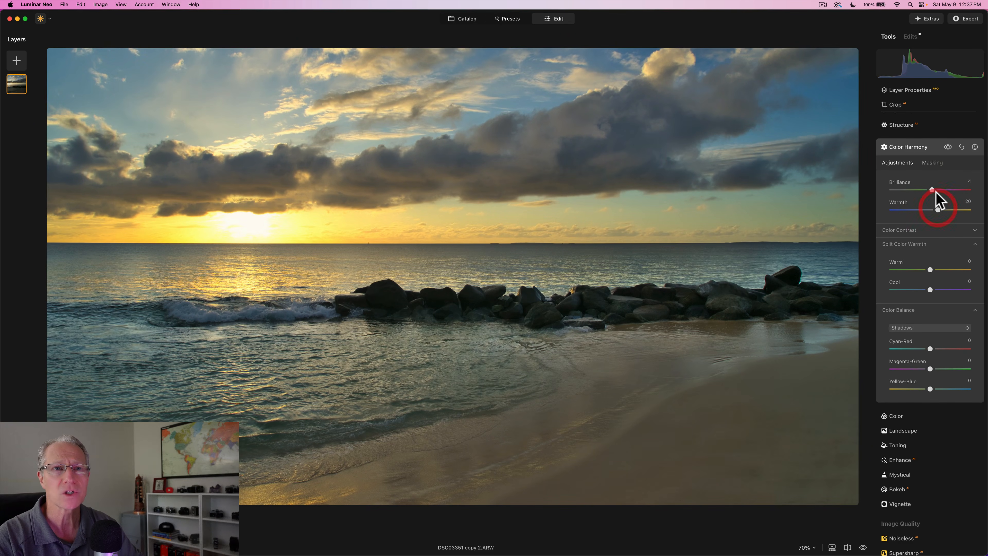
left_click(932, 190)
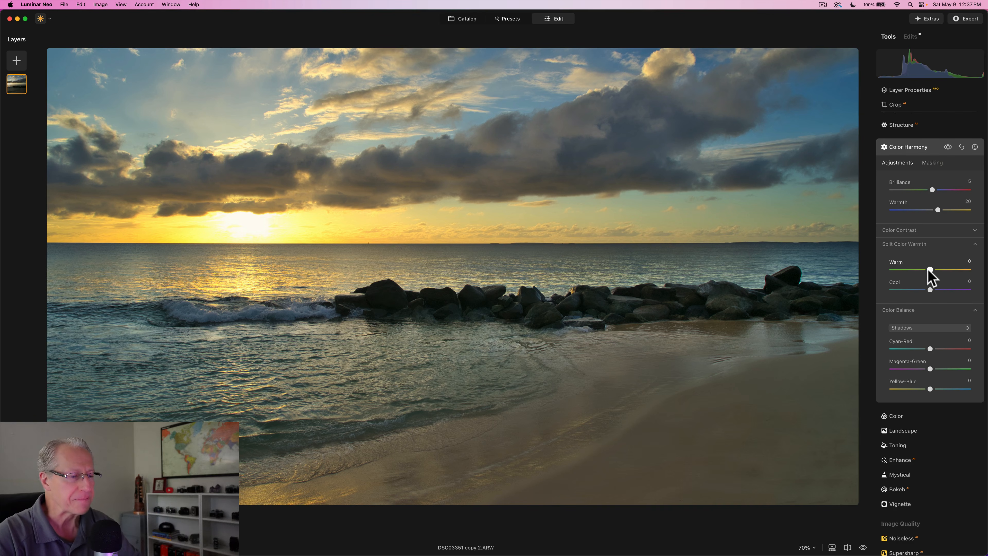
Set Split Color Warmth to Warm 15 and Cool -26, and compare the Color Harmony effect on and off.
left_click_drag(928, 271, 920, 290)
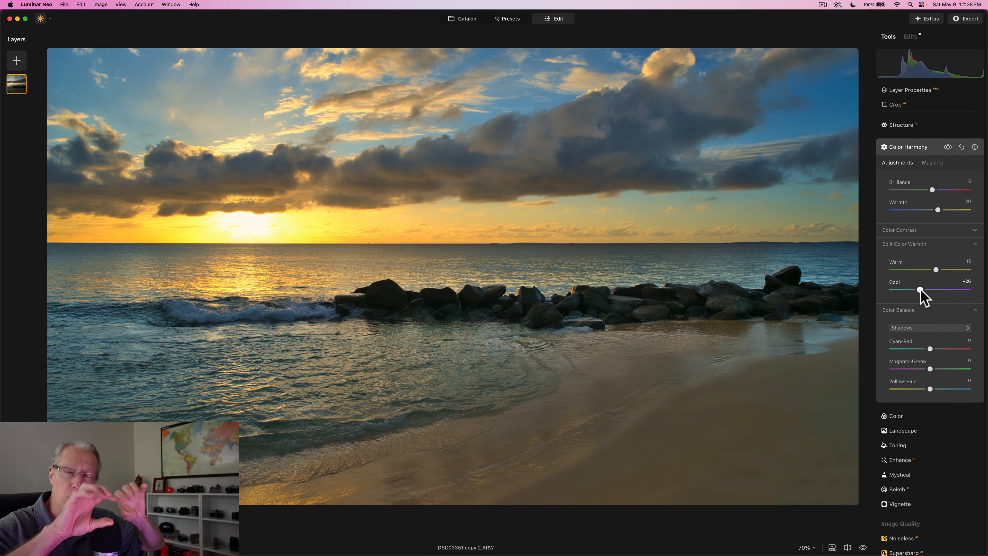
left_click(947, 147)
left_click(948, 147)
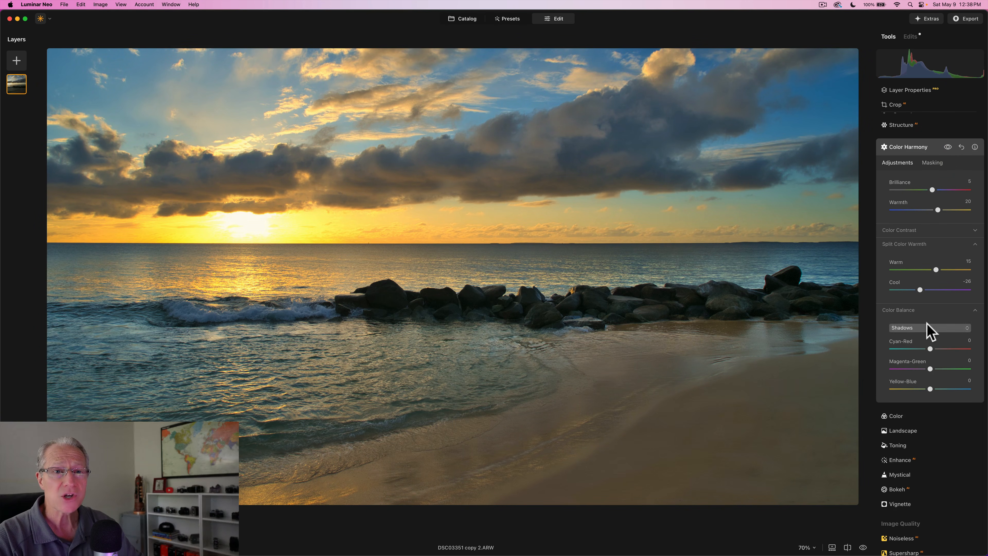
In Color Balance, set Yellow-Blue to 20 for the shadows, and Cyan-Red to 14 and Magenta-Green to -8 for the highlights.
left_click_drag(929, 389, 937, 389)
left_click(930, 328)
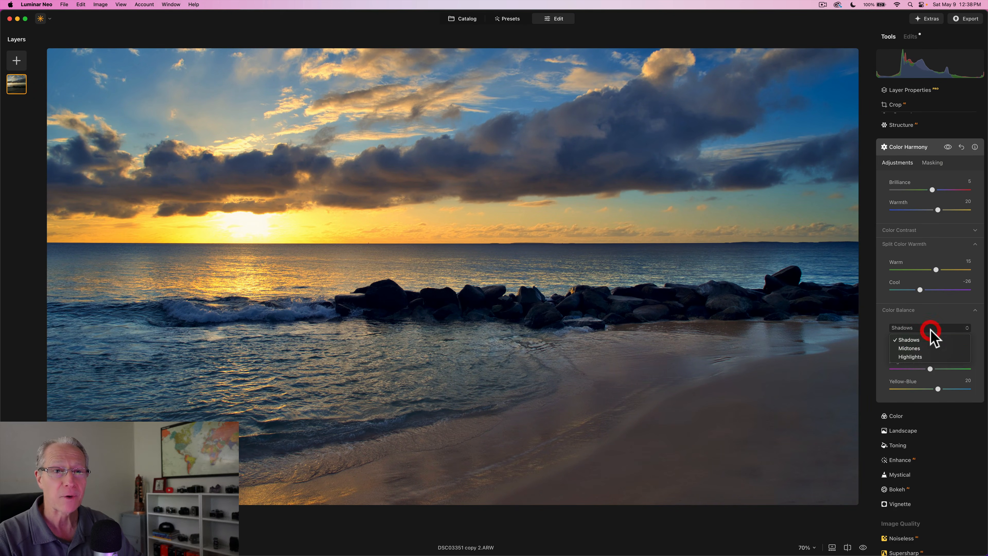
left_click(923, 356)
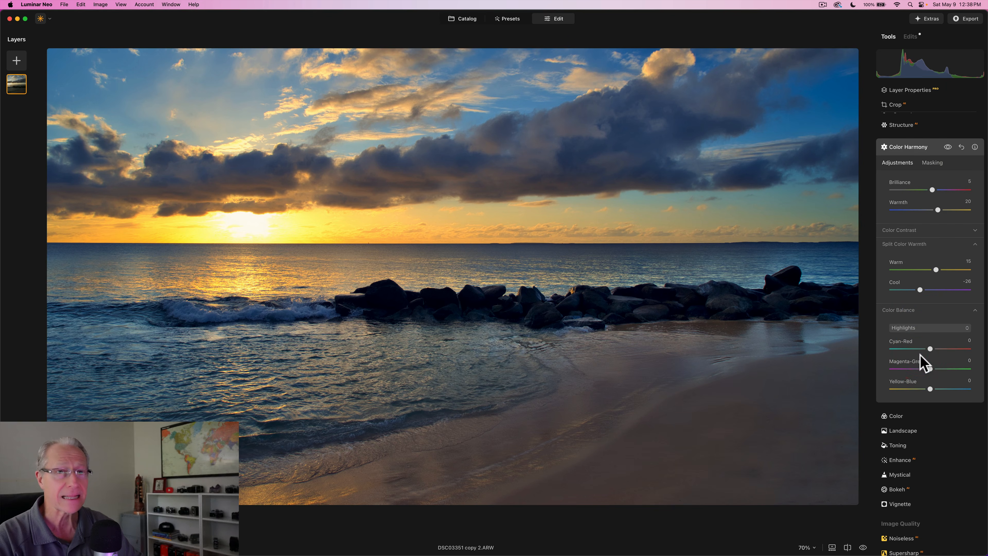
left_click_drag(930, 348, 926, 369)
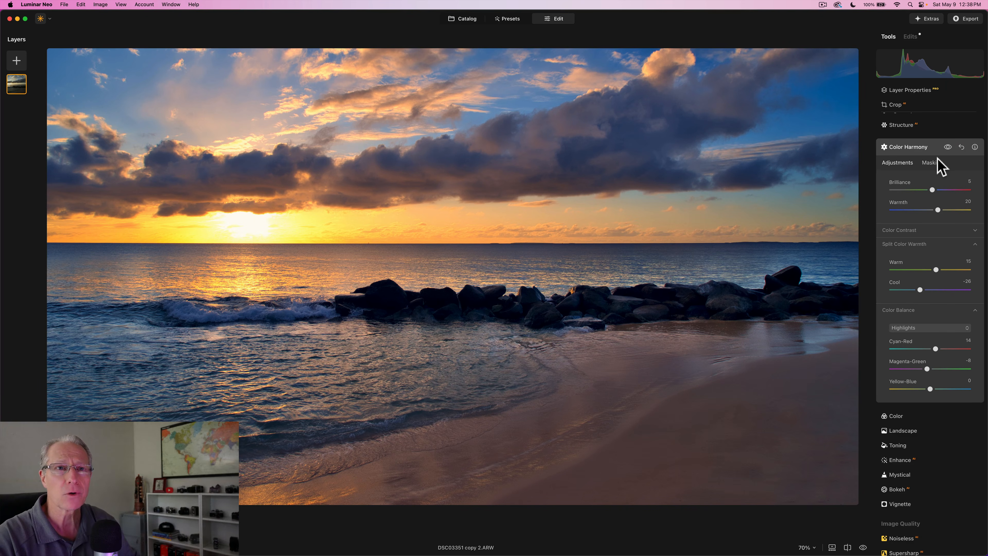
Limit Color Harmony to the midtones and highlights with a luminosity mask, feathering both the dark and bright ends of the range.
left_click(937, 164)
left_click(906, 231)
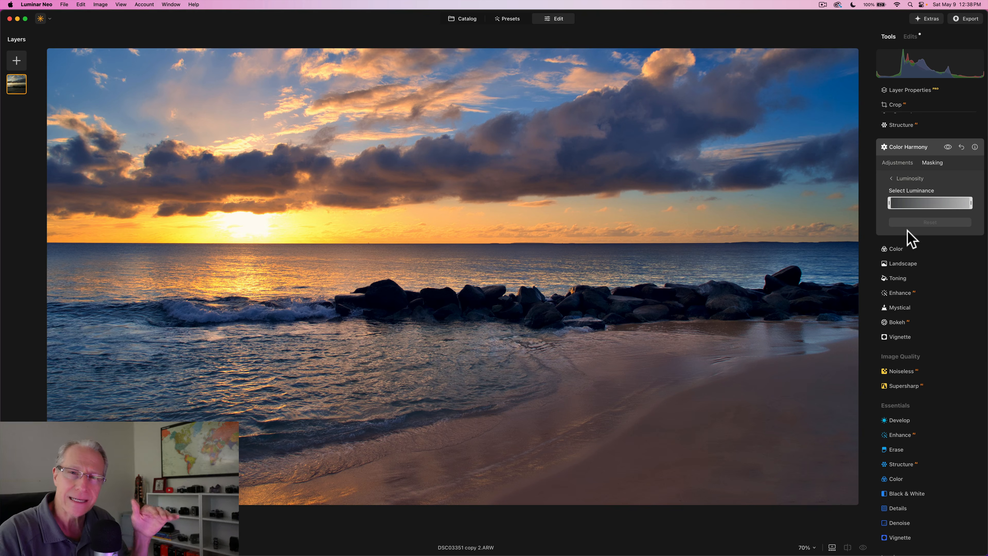
left_click_drag(890, 203, 923, 208)
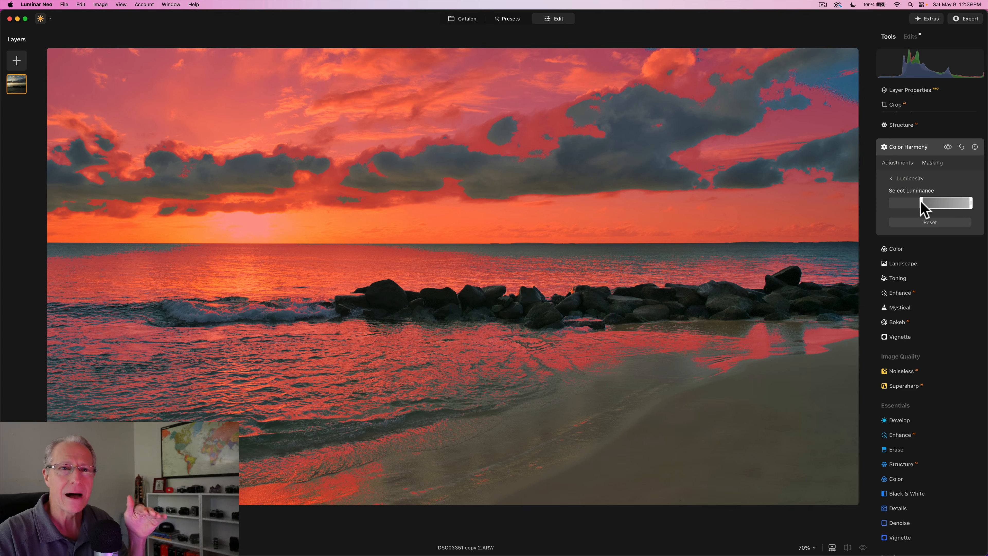
left_click_drag(970, 203, 961, 202)
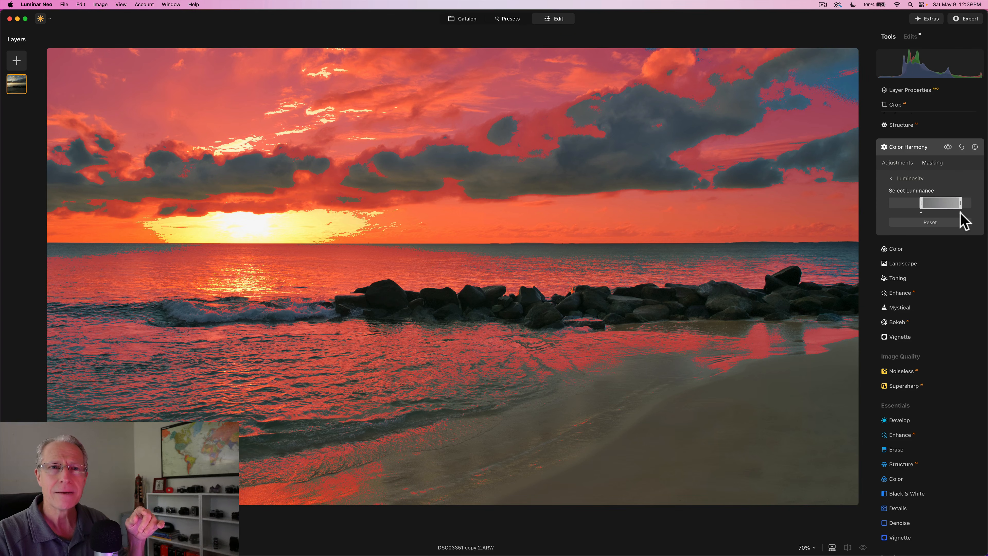
left_click_drag(963, 206, 971, 208)
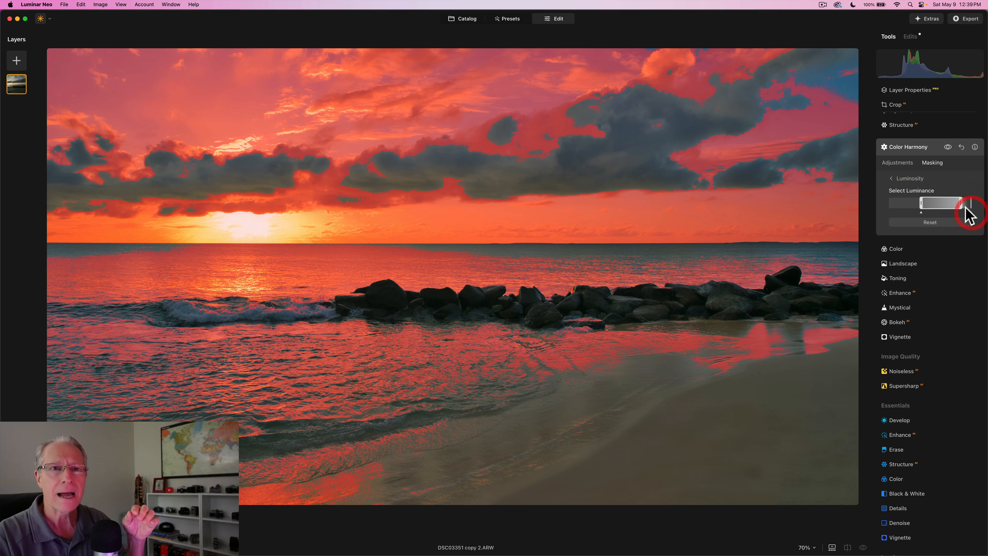
left_click(964, 208)
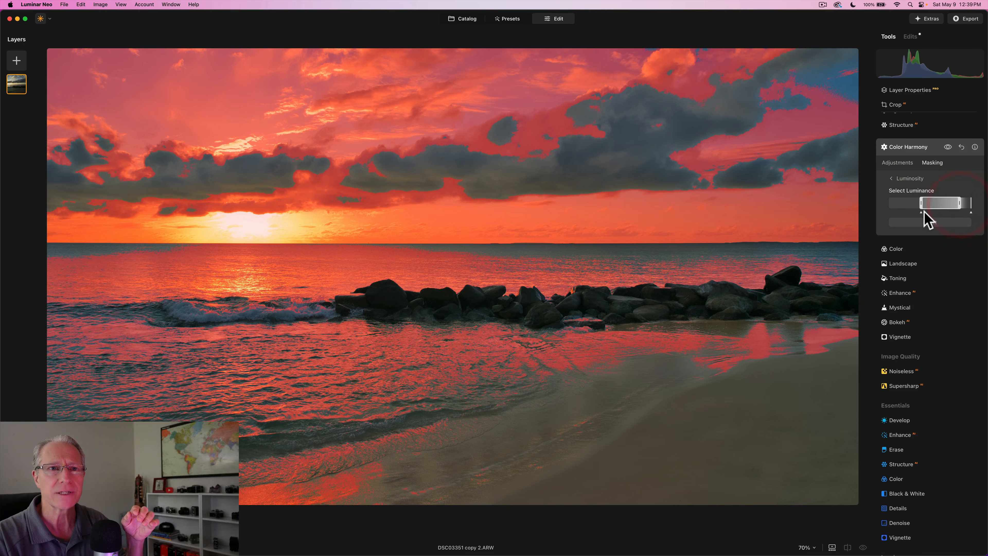
left_click_drag(913, 211, 924, 203)
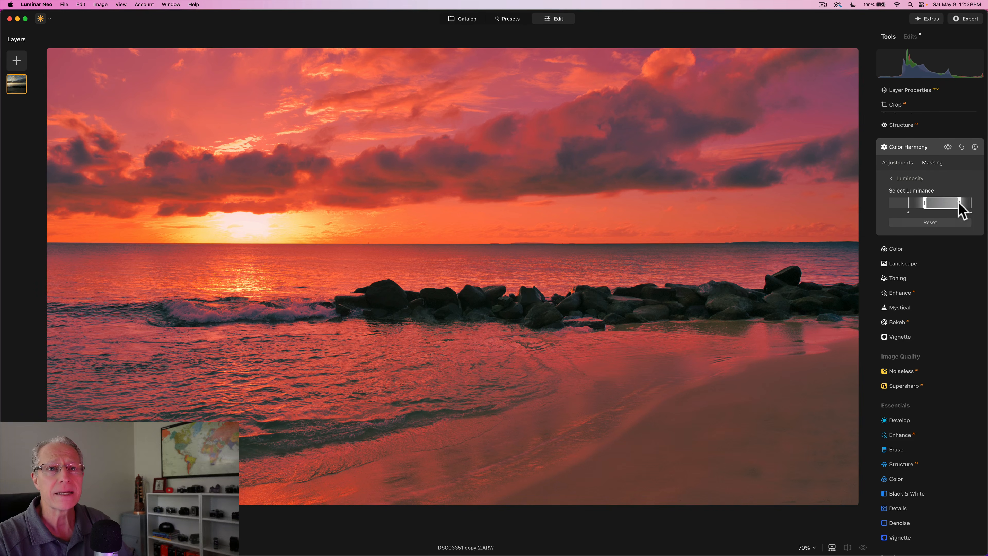
Narrow the fully selected range of Color Harmony's luminosity mask from both ends for softer feathering, and compare the effect on and off.
left_click_drag(958, 204, 927, 203)
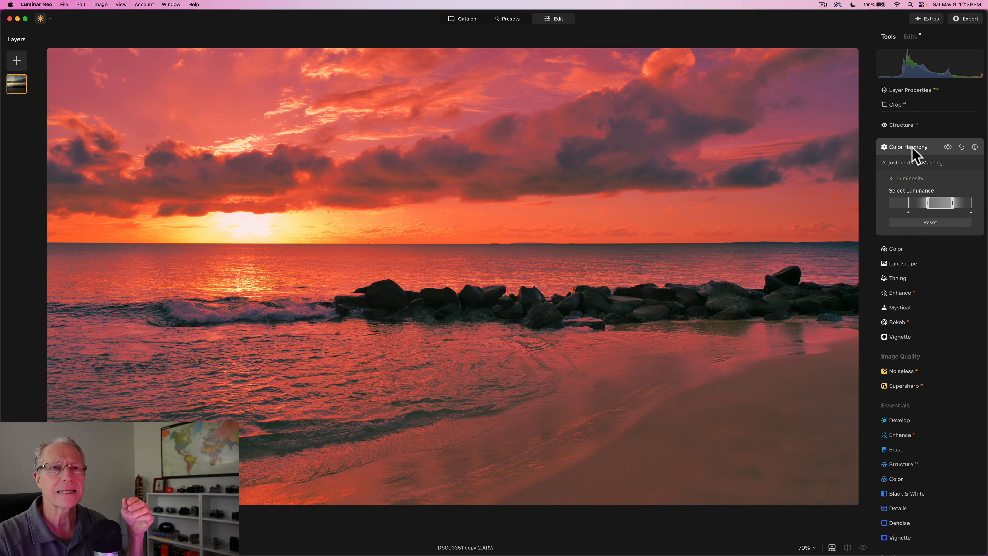
left_click(903, 162)
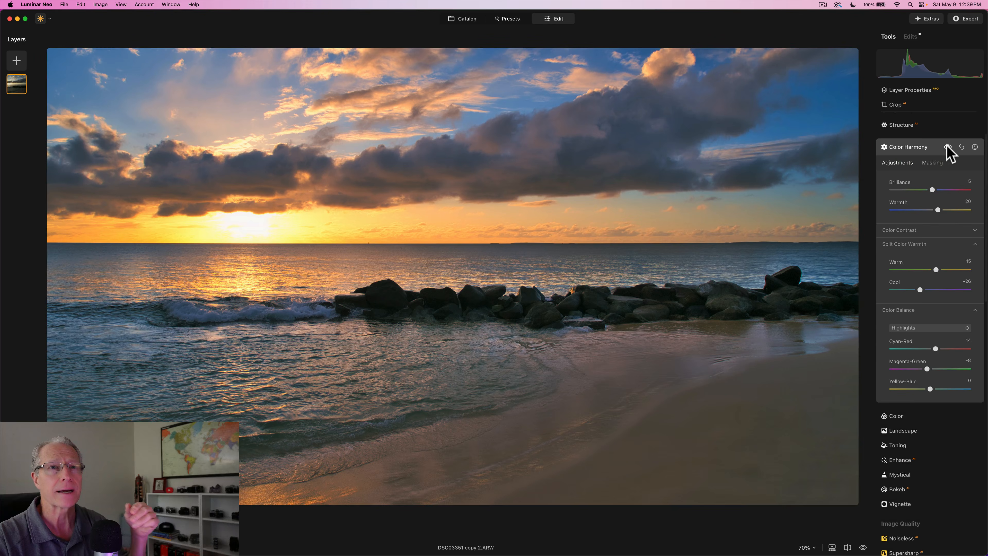
left_click(947, 147)
left_click(948, 147)
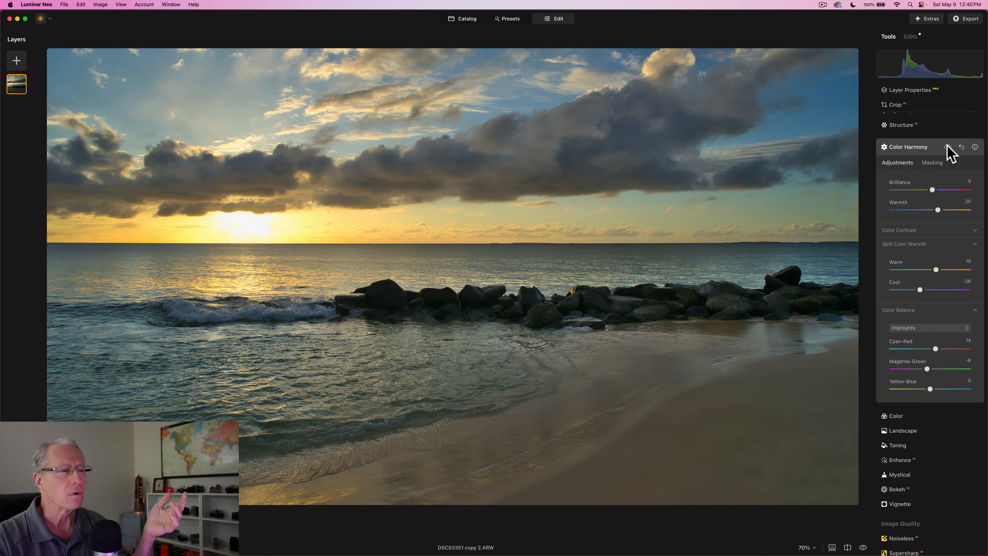
left_click(948, 147)
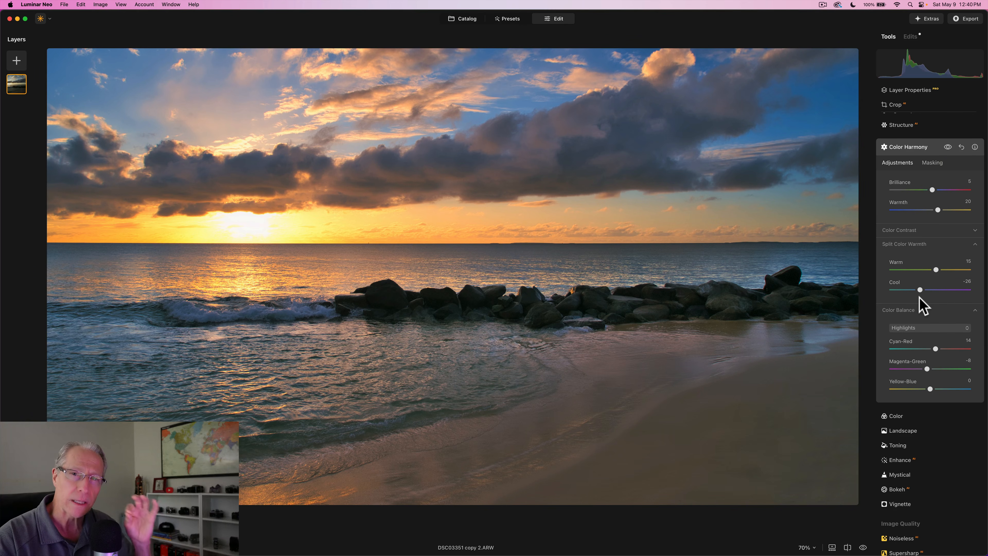
left_click(919, 147)
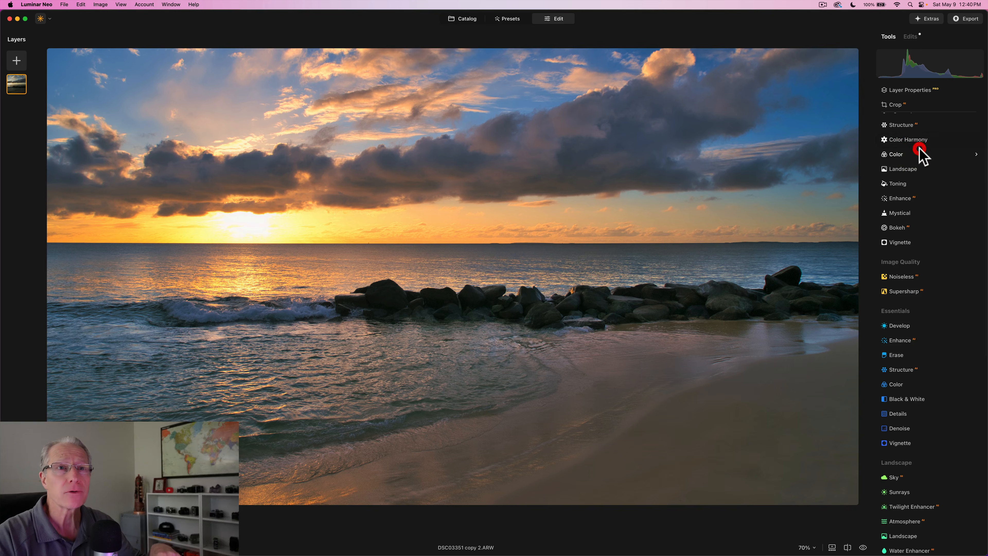
In Toning, set the highlights' Saturation to 30 and Hue to 25, and compare the effect on and off.
left_click(902, 184)
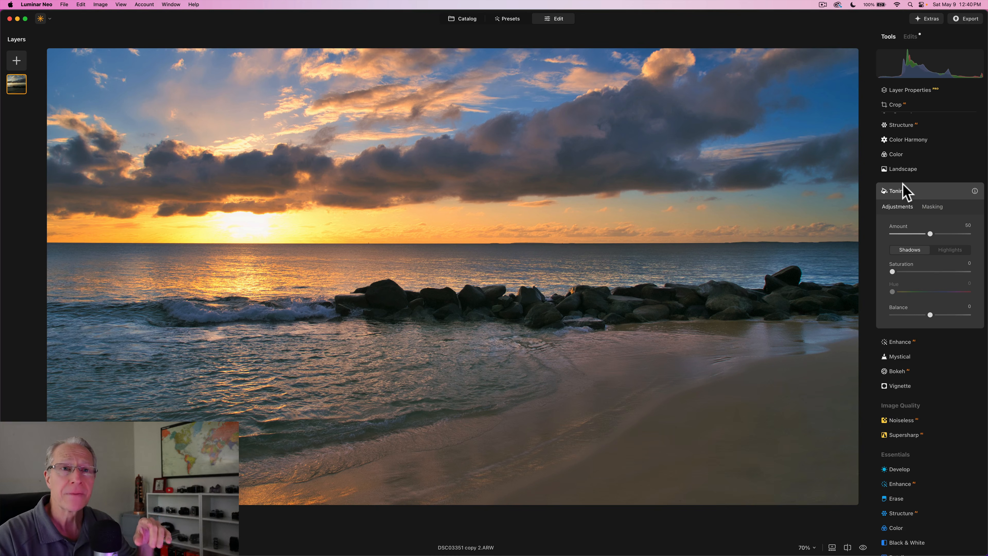
left_click(944, 251)
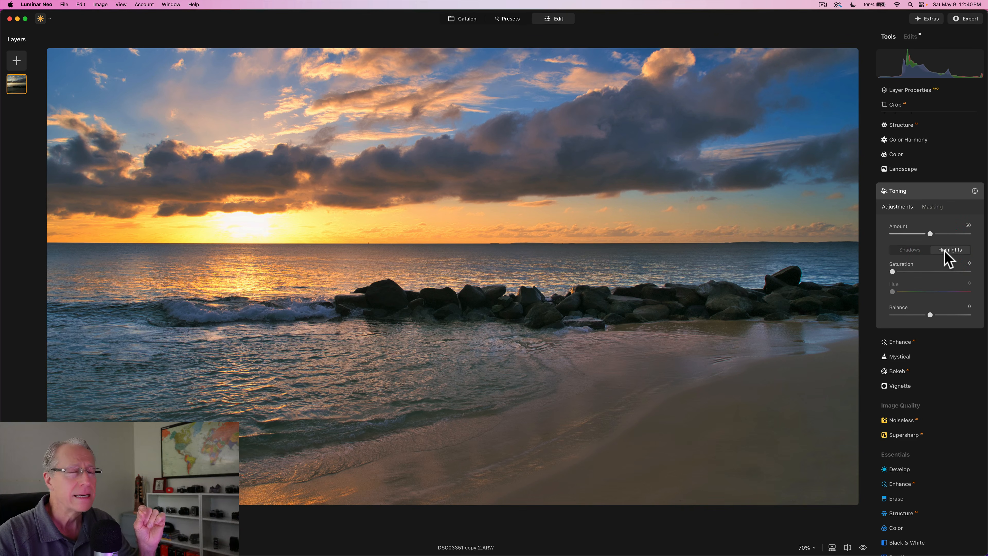
left_click_drag(892, 271, 915, 292)
left_click_drag(928, 292, 935, 293)
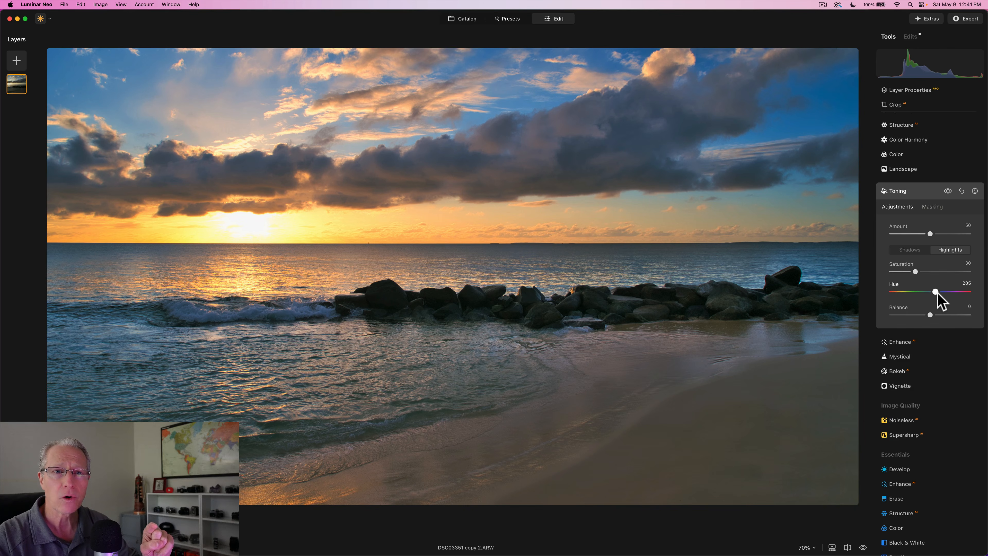
left_click_drag(935, 292, 897, 292)
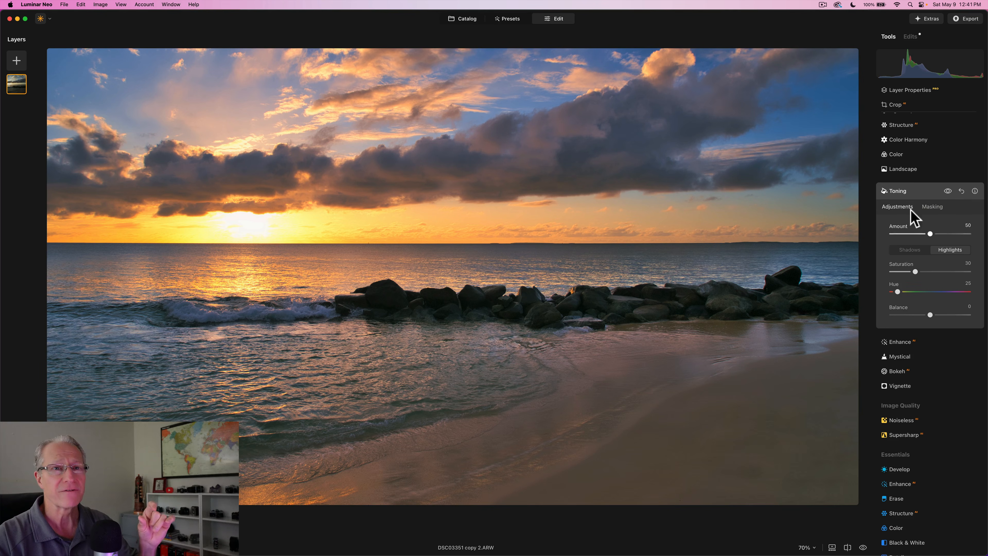
left_click(949, 191)
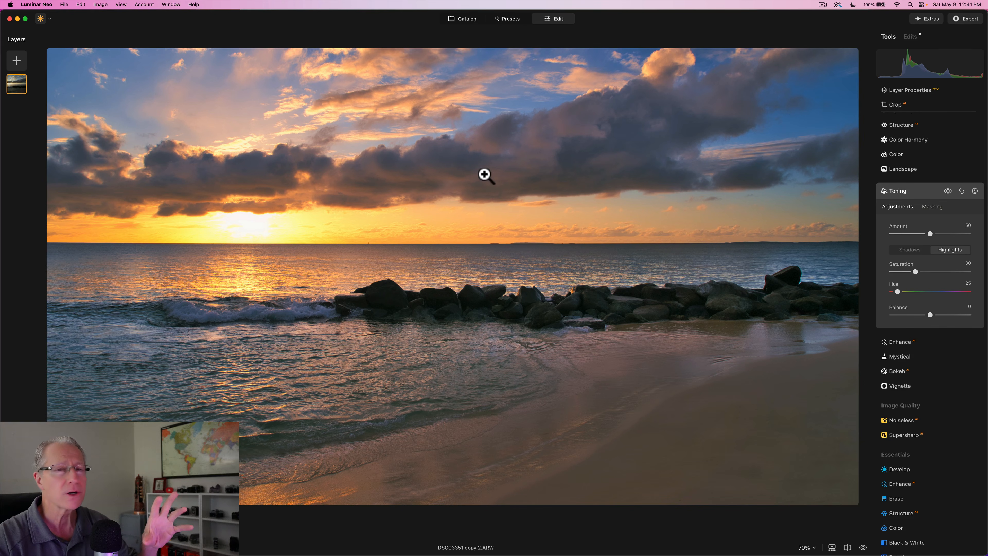
left_click(948, 191)
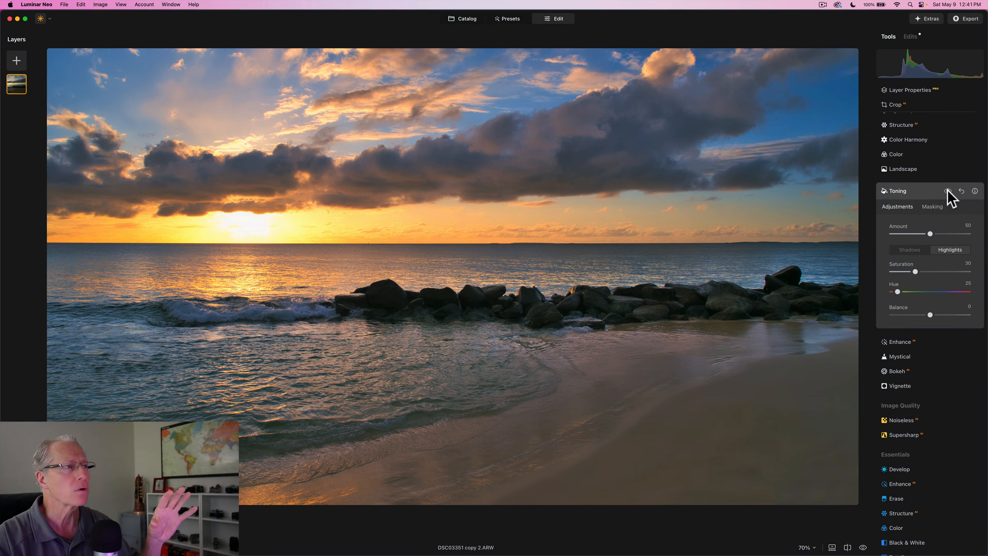
left_click(947, 191)
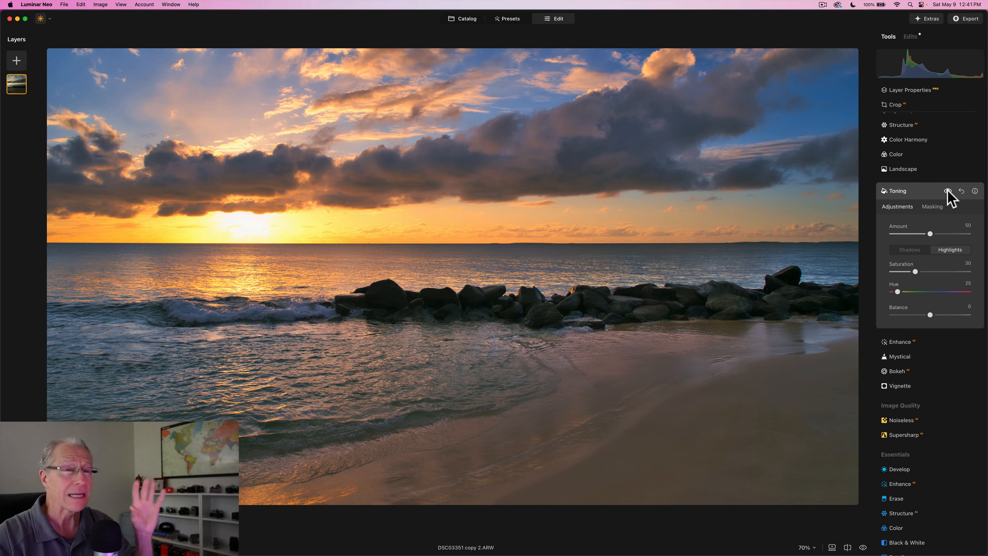
Set the Toning shadows' Saturation to 5 and Hue to 25, and compare the Toning effect on and off.
left_click(910, 250)
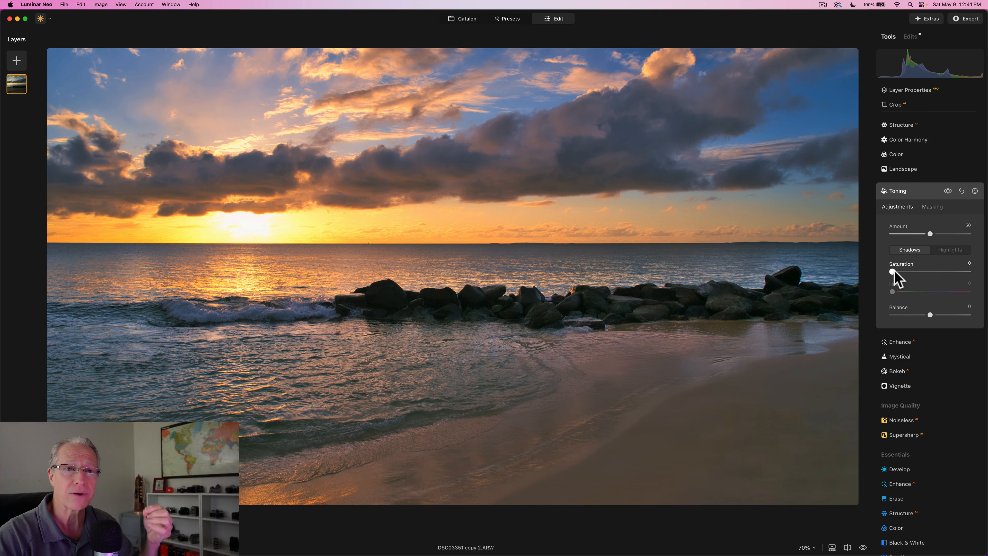
left_click_drag(893, 272, 900, 292)
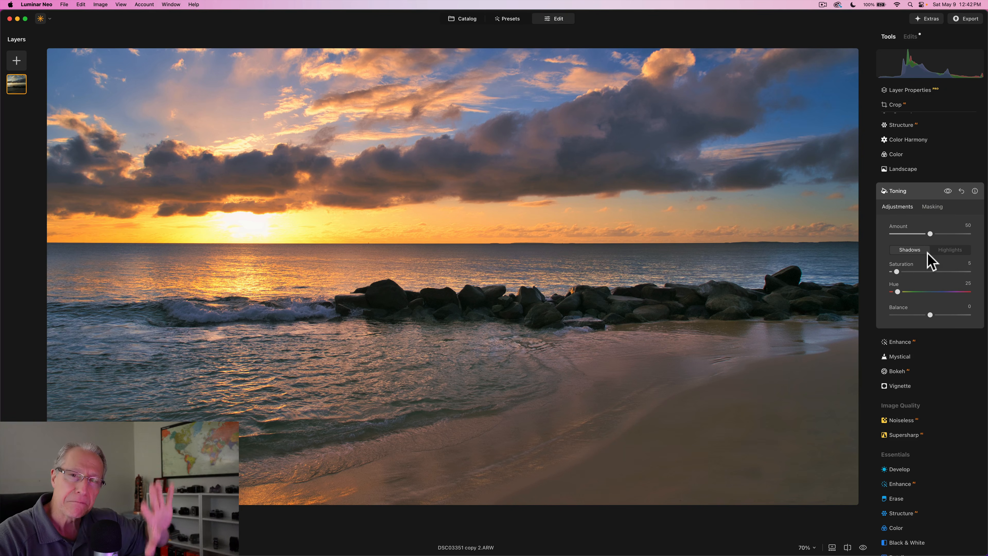
left_click(949, 191)
left_click(948, 191)
left_click(949, 191)
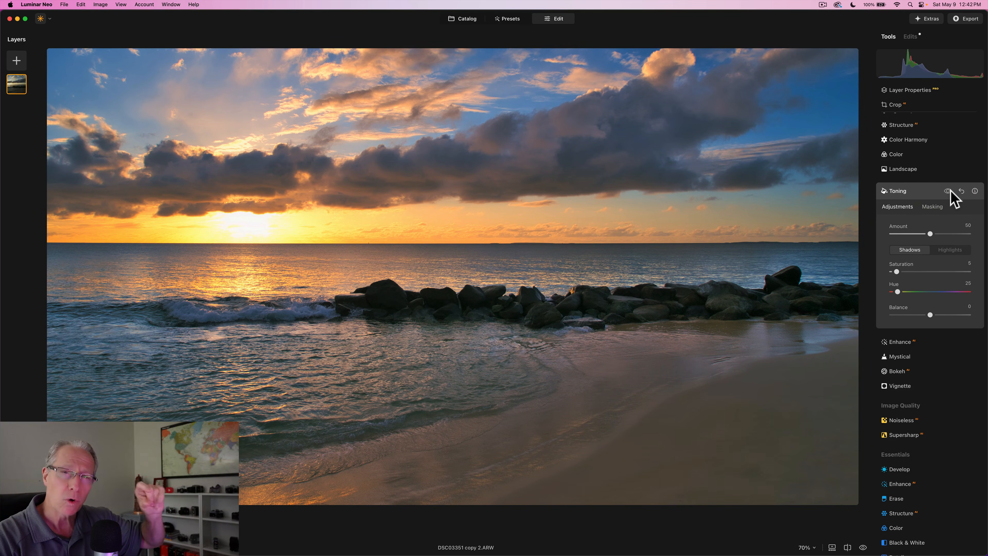
left_click(949, 191)
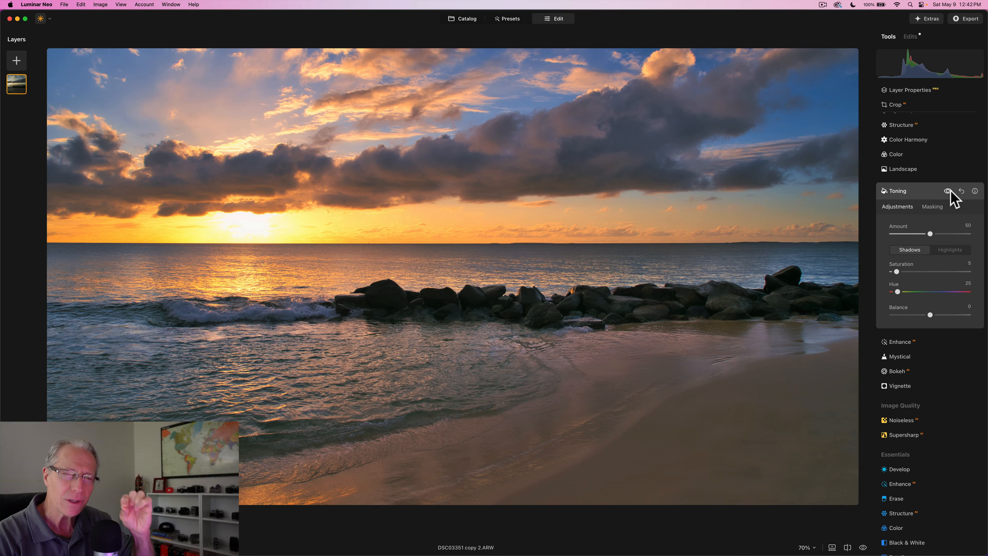
left_click(924, 190)
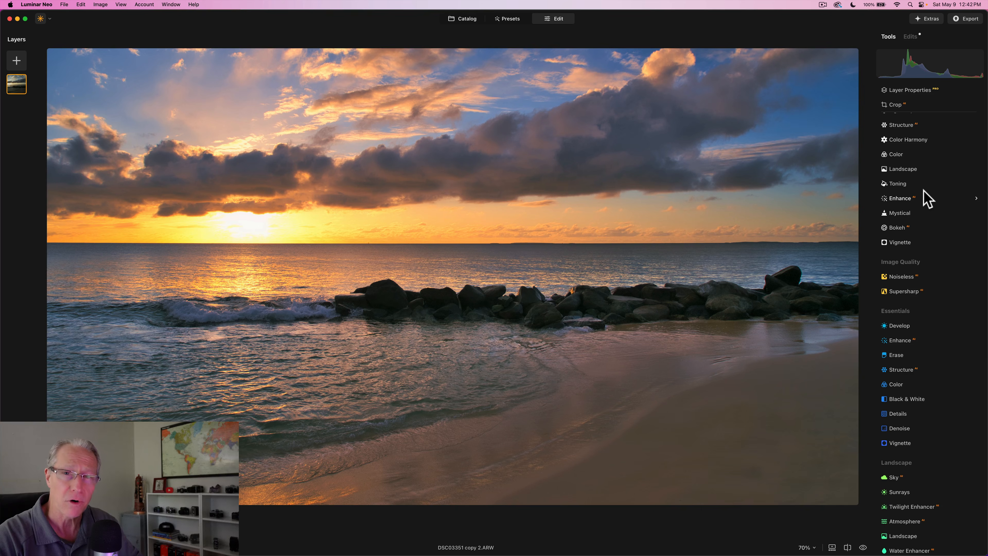
Set Mystical's Amount to 20 and compare its effect on and off.
left_click(903, 214)
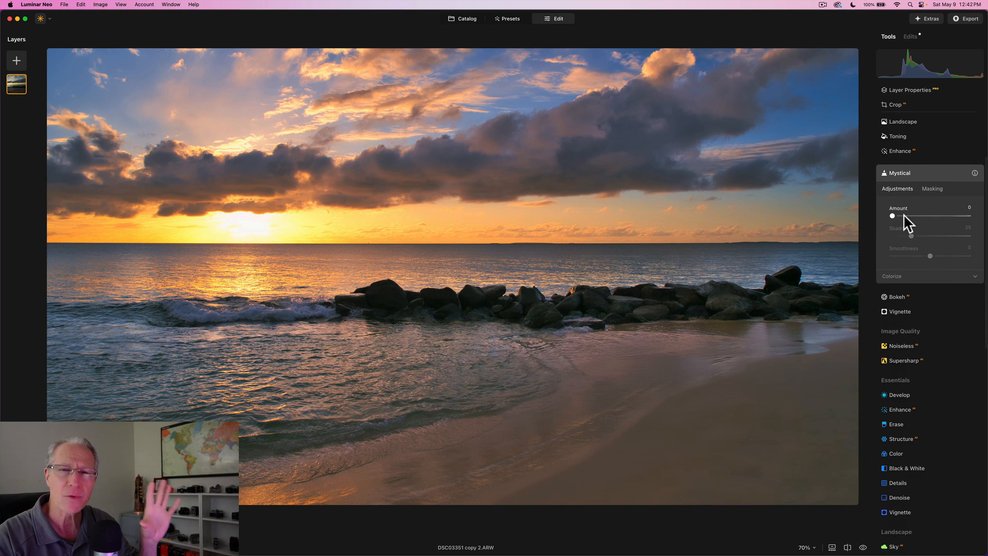
left_click(906, 210)
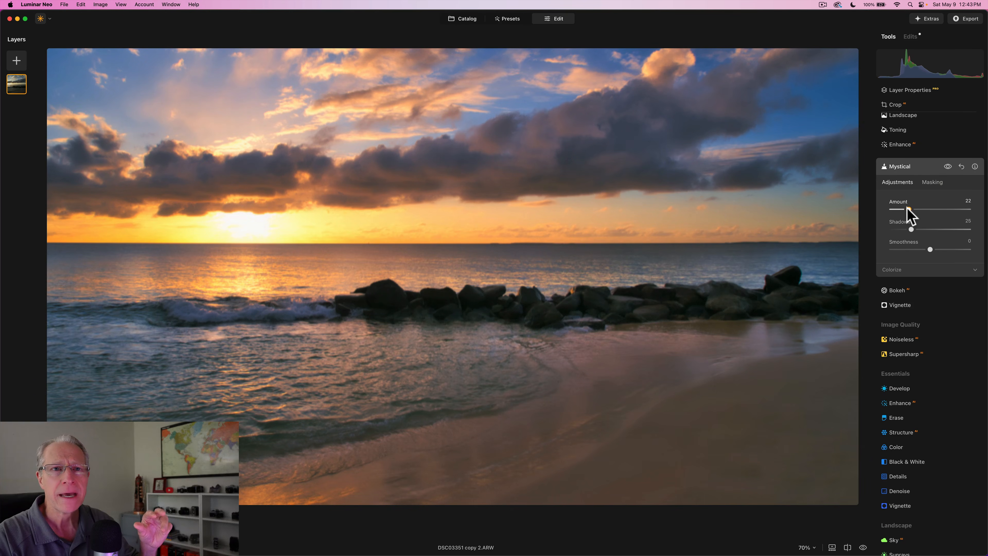
left_click_drag(906, 208, 906, 208)
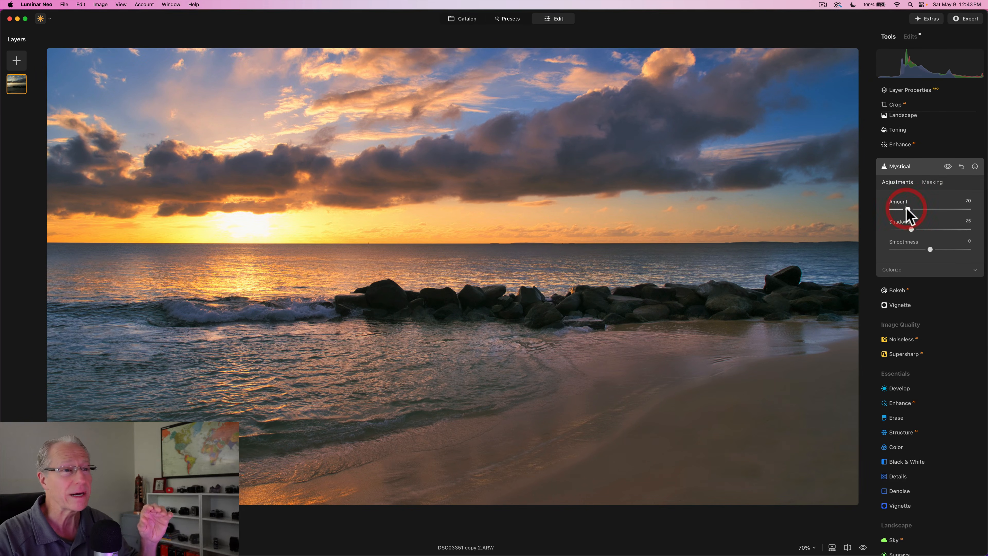
left_click(948, 165)
left_click(948, 166)
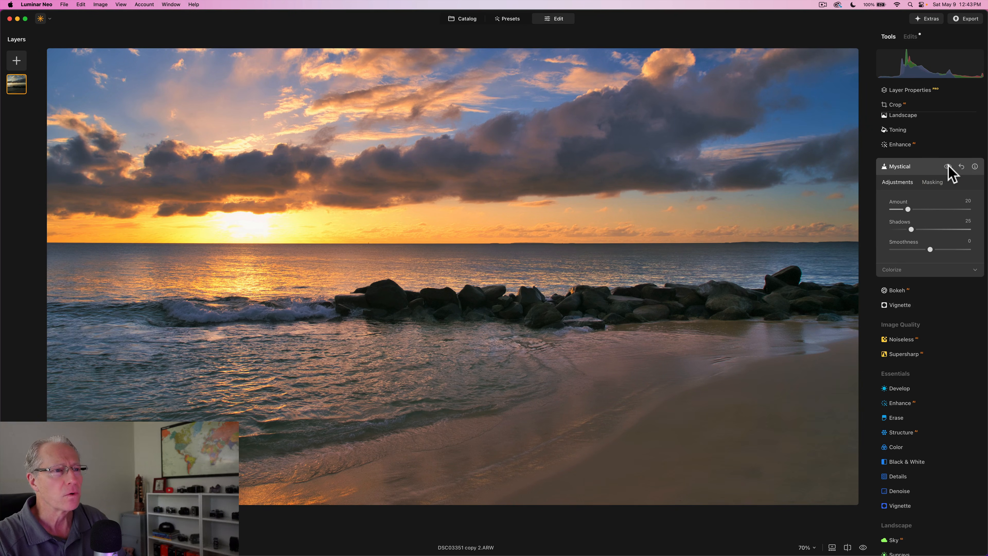
left_click(948, 166)
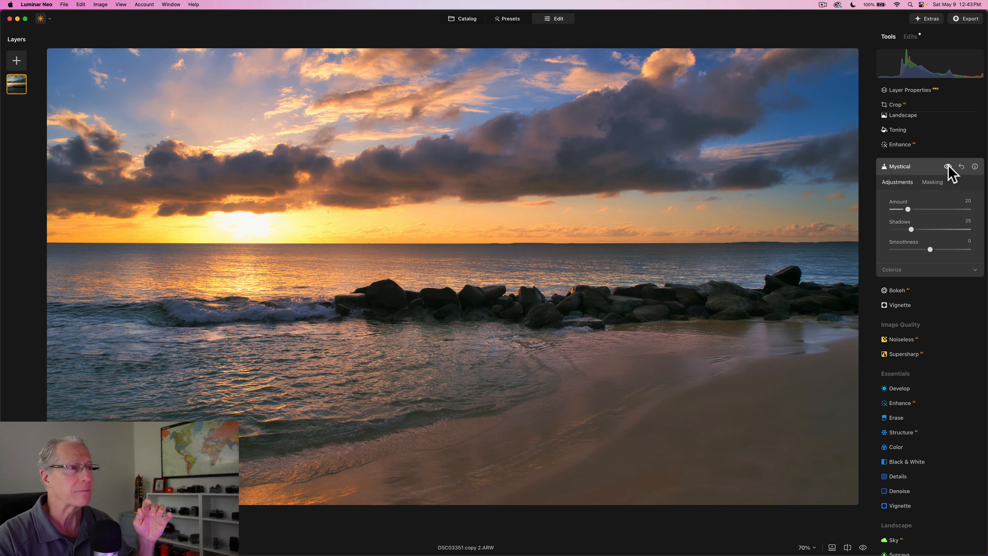
left_click(947, 166)
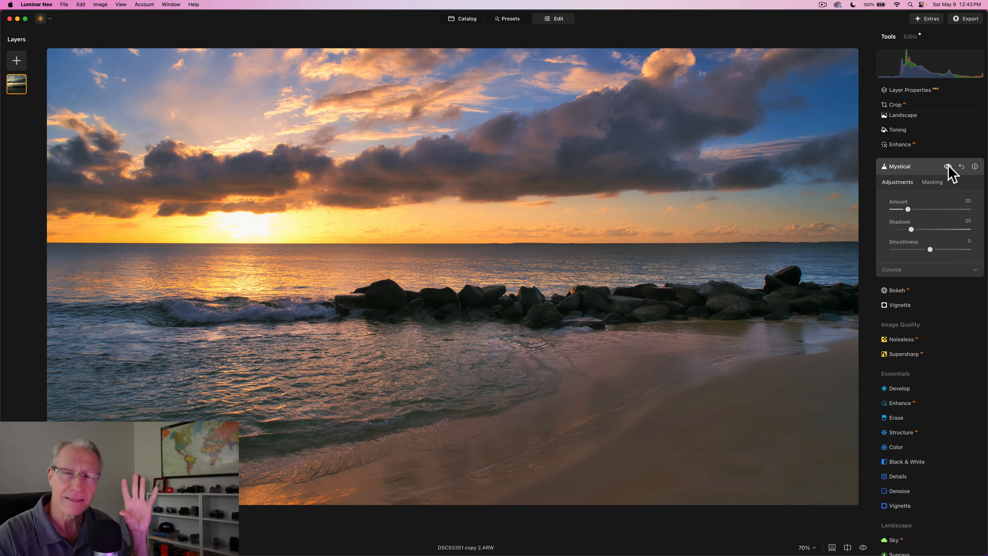
left_click(948, 166)
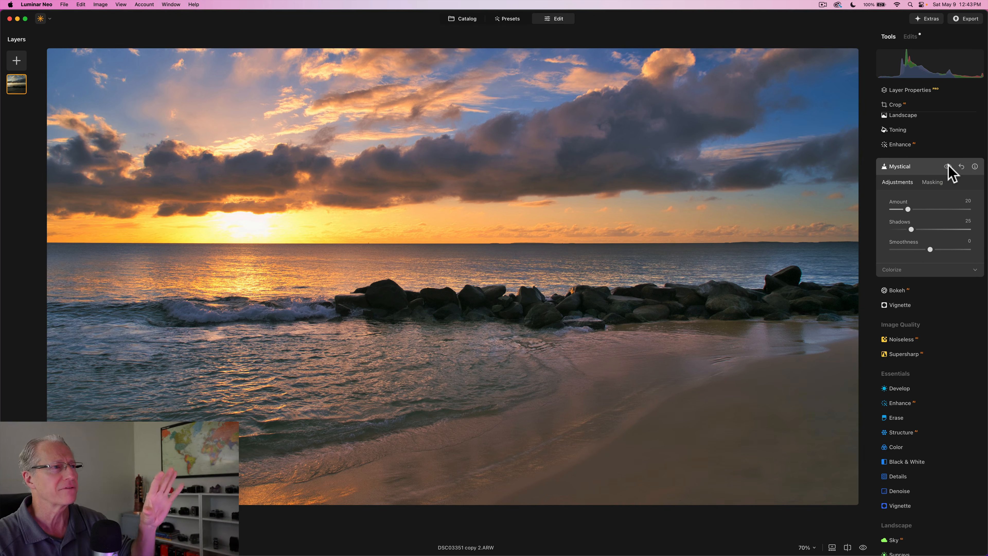
left_click(947, 167)
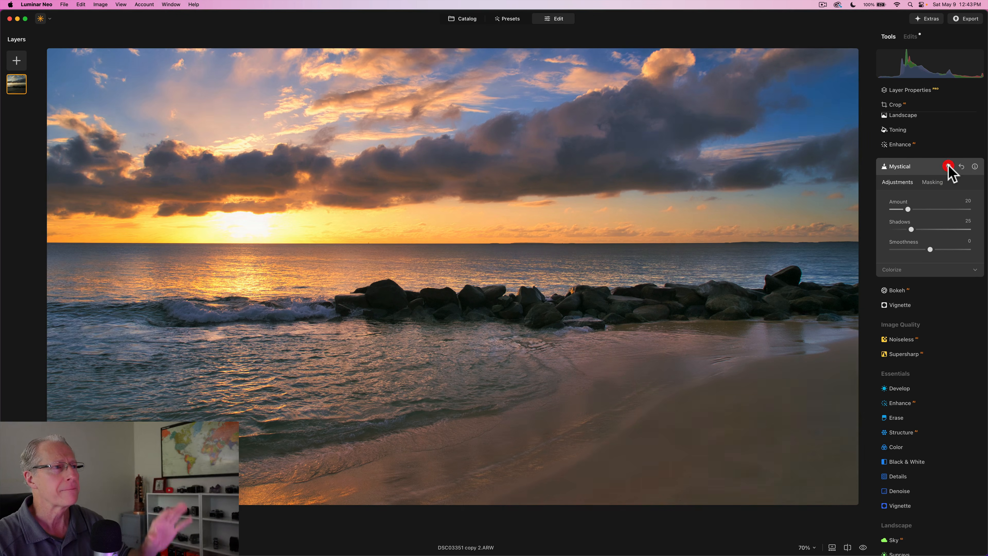
left_click(927, 172)
Apply Glow with the Orton Effect Soft type at an Amount of 10, and compare its effect on and off.
scroll(926, 288, "down", 10)
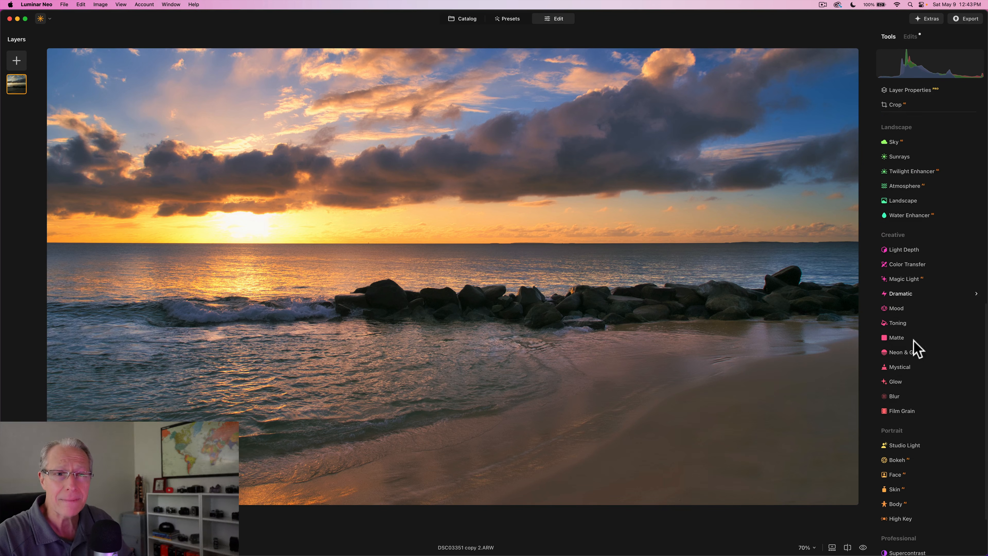
left_click(899, 382)
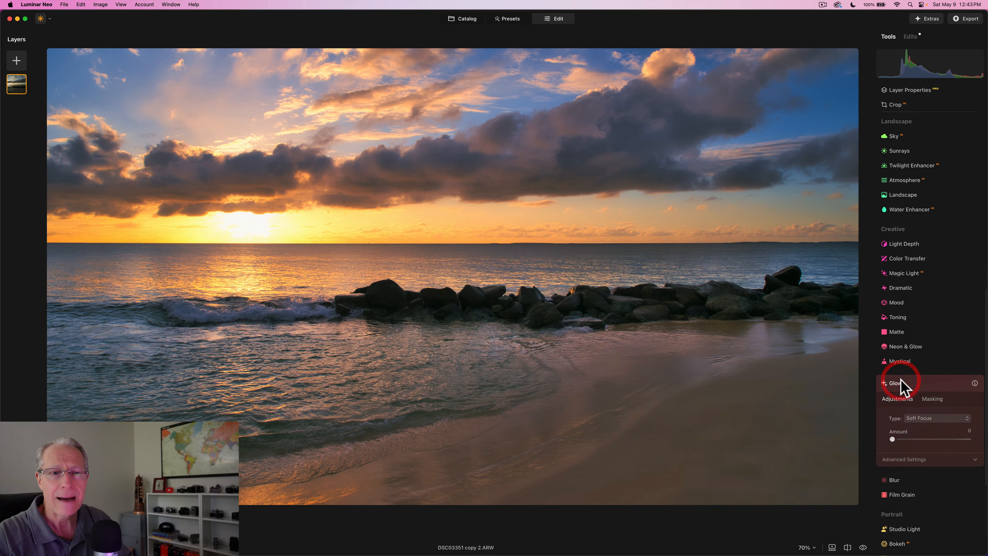
scroll(900, 385, "down", 3)
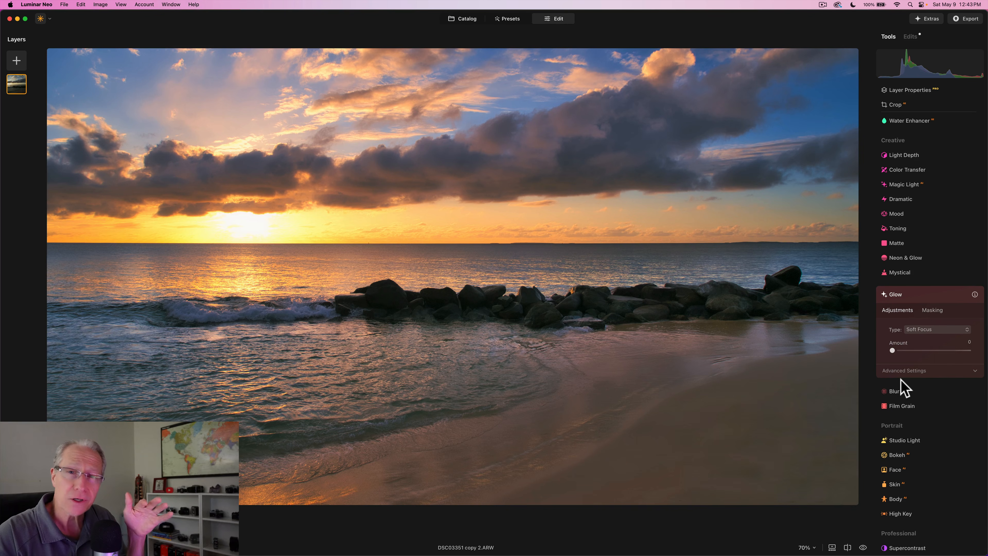
left_click(938, 330)
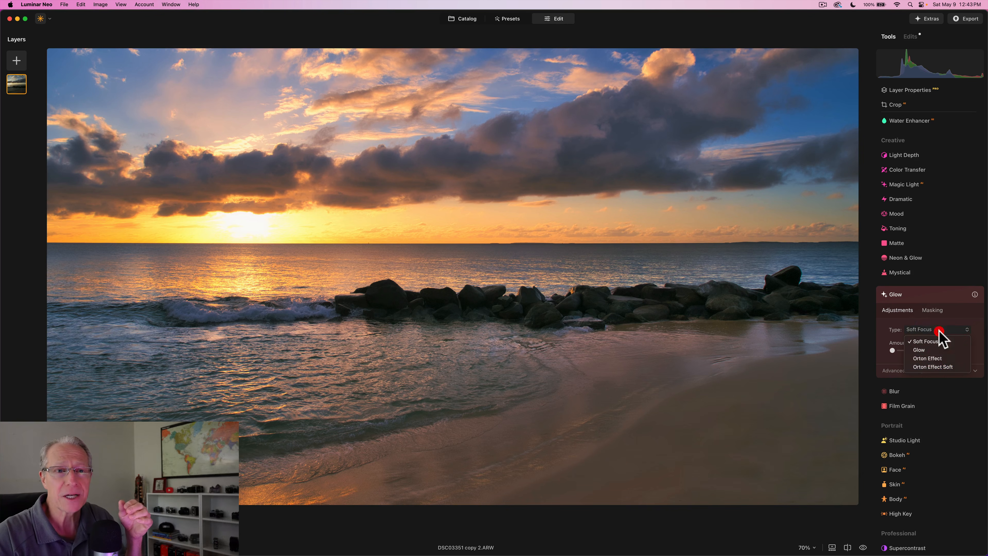
left_click(930, 367)
left_click_drag(893, 350, 903, 349)
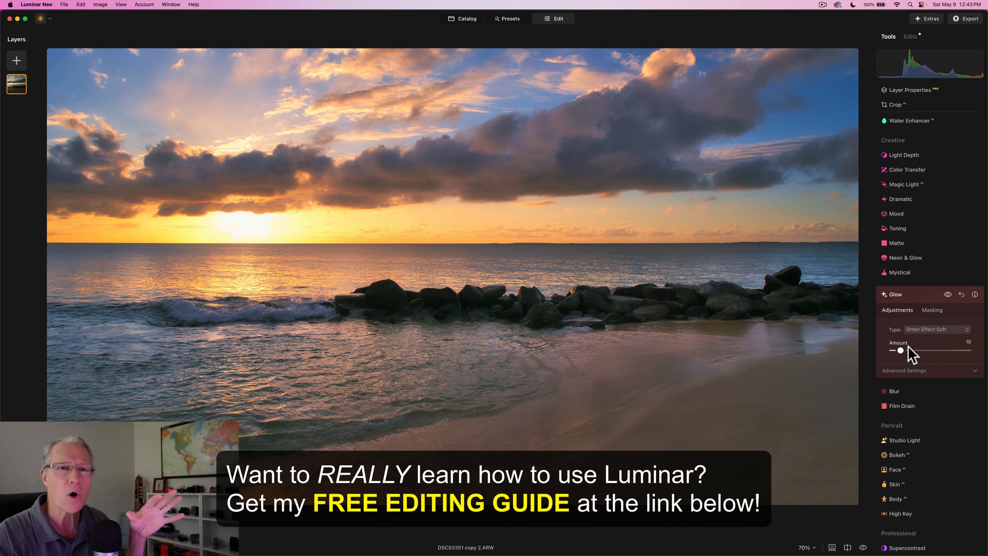
left_click(947, 295)
left_click(948, 295)
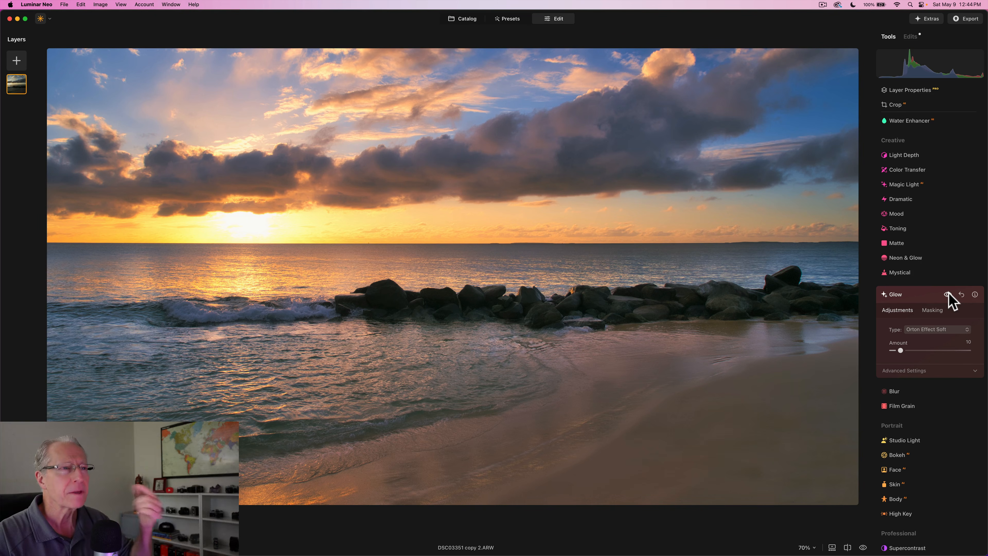
left_click(949, 295)
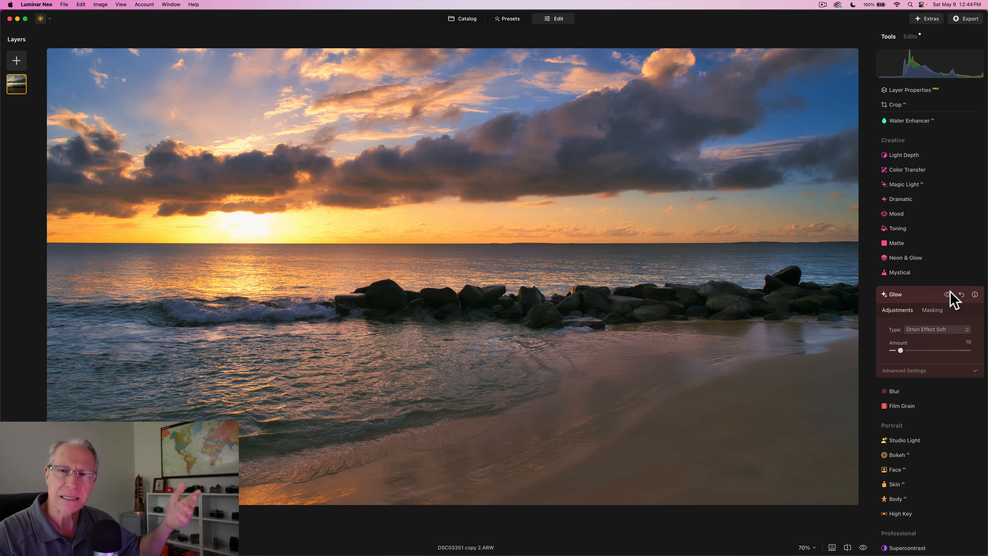
left_click(948, 295)
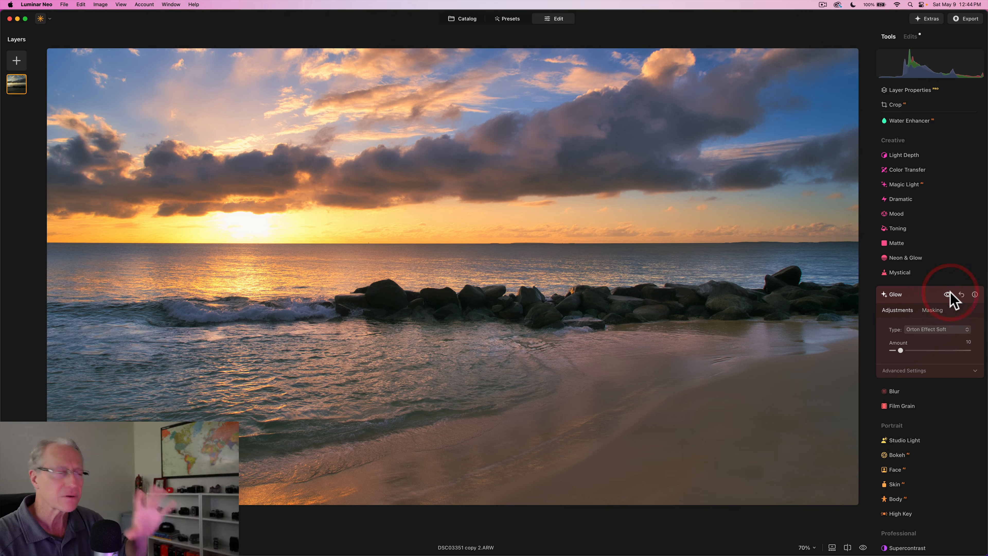
left_click(919, 299)
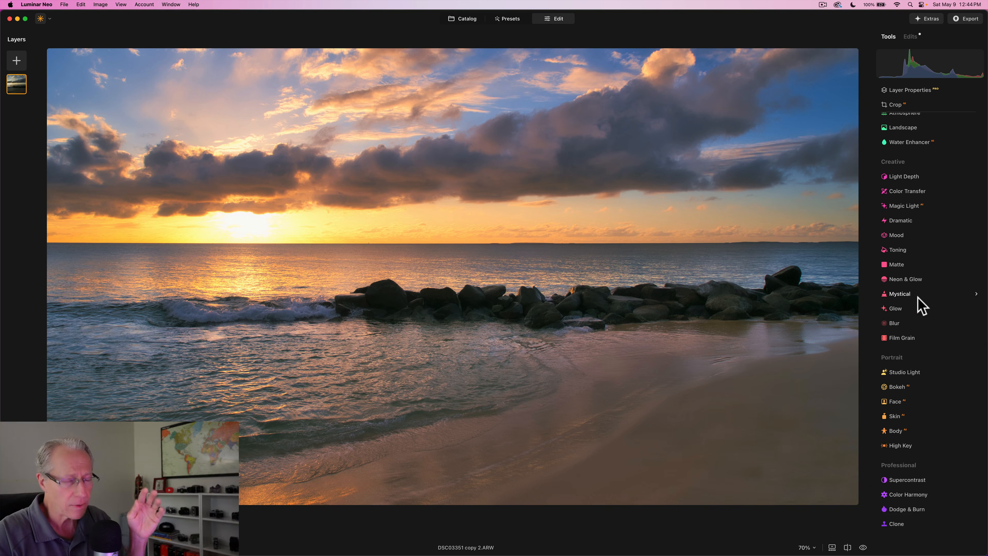
scroll(918, 298, "up", 10)
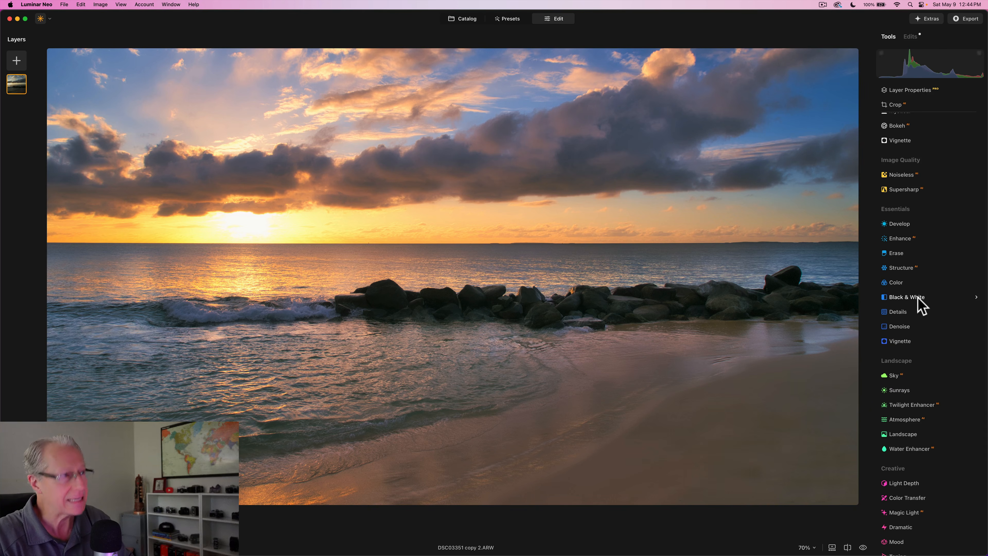
Check the photo for clipping, and place a wide oval Radial Gradient mask around the sun in the Develop tool.
key("j")
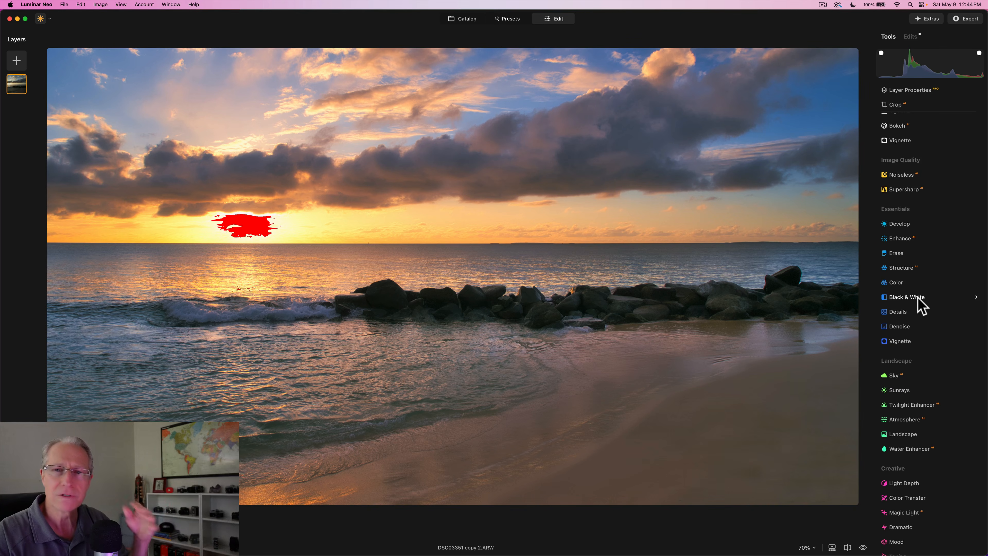
key("j")
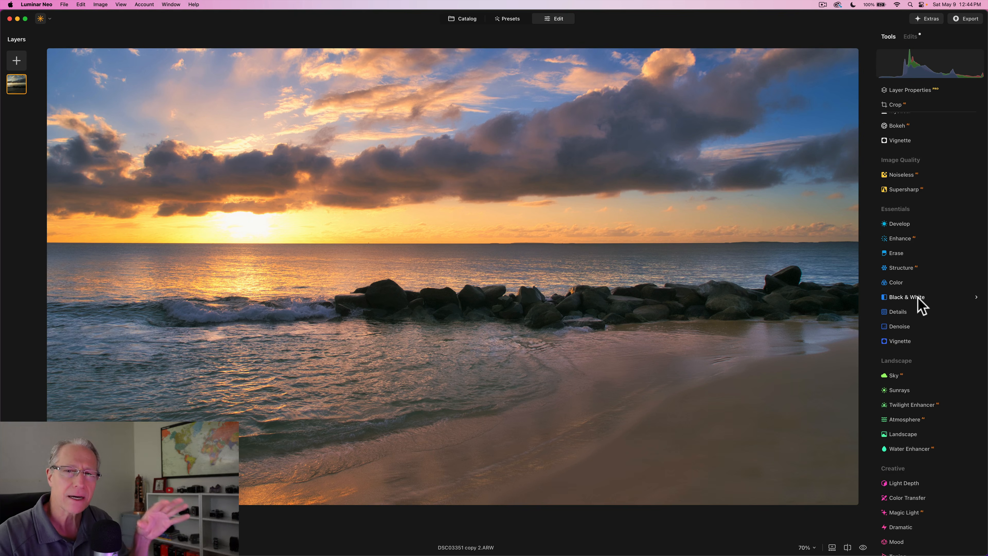
scroll(919, 305, "up", 5)
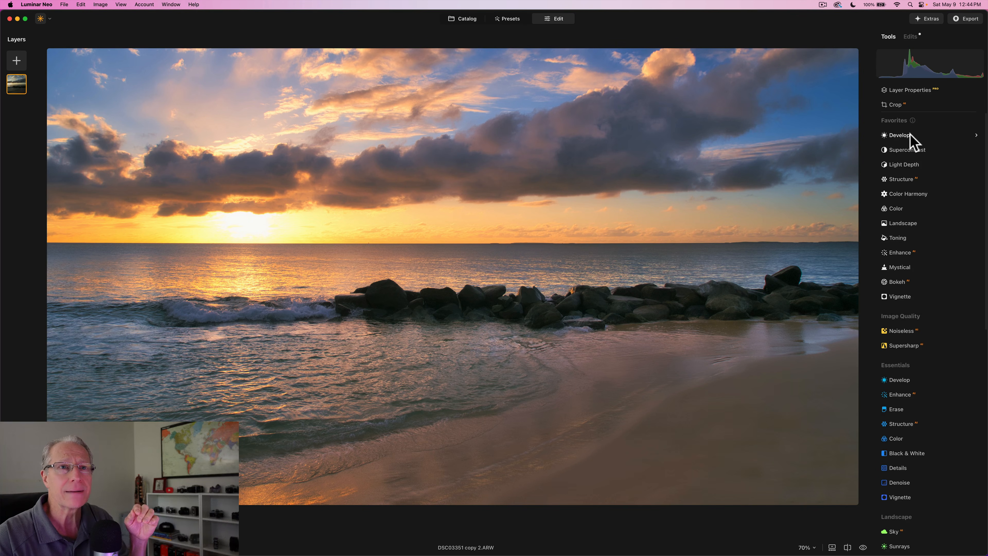
left_click(910, 136)
left_click(931, 159)
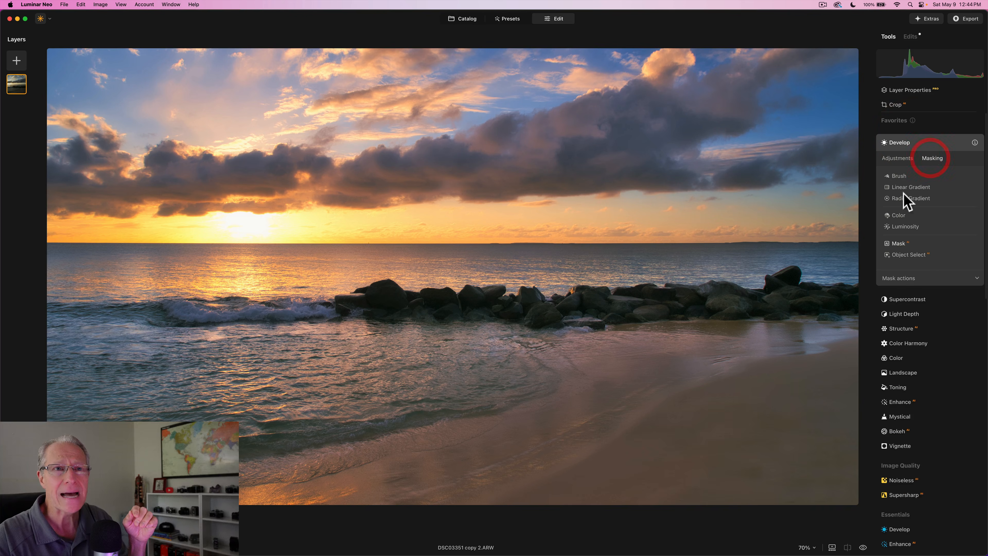
left_click(903, 204)
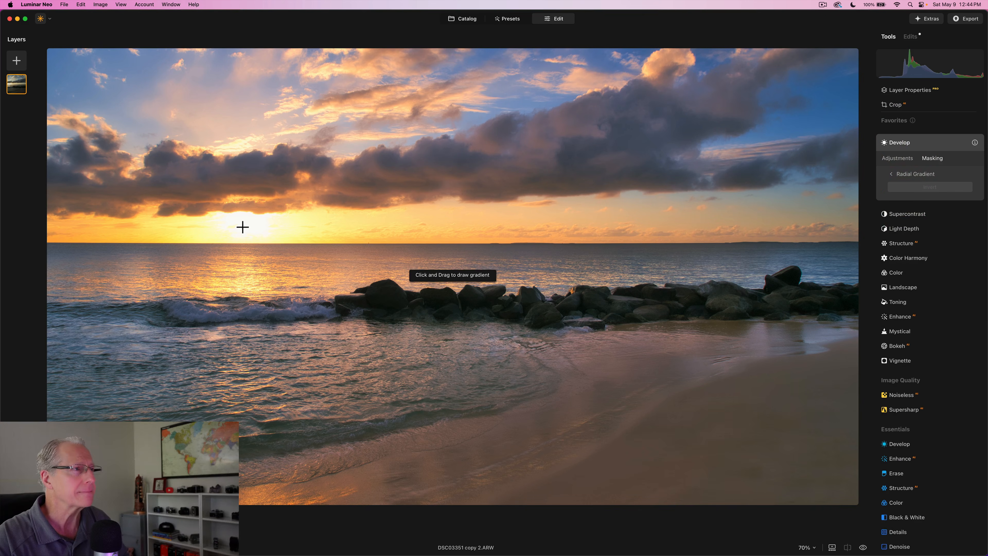
left_click(244, 225)
left_click_drag(248, 226, 277, 224)
left_click_drag(280, 224, 319, 229)
left_click_drag(246, 189, 247, 184)
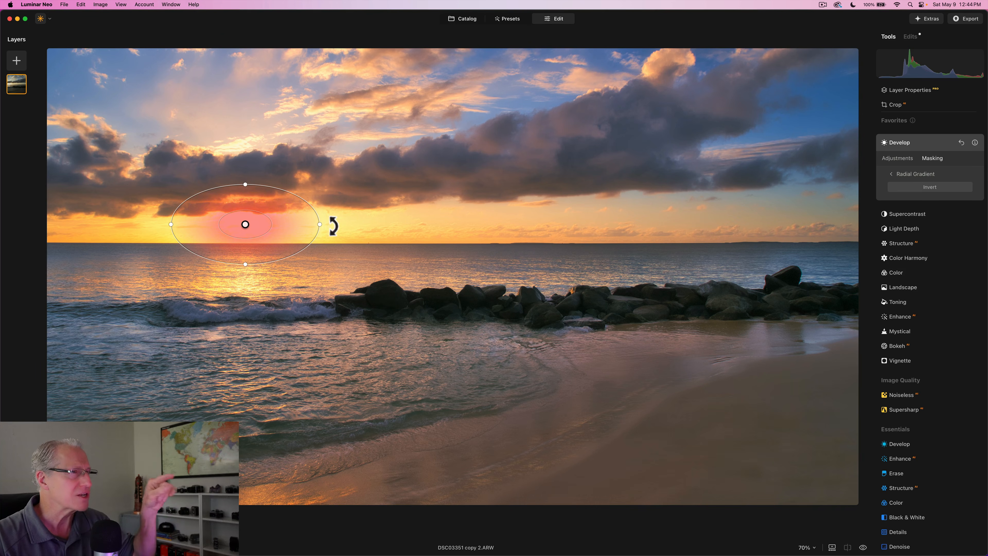
Set the masked Develop Exposure to 0.49 and compare the effect on and off.
left_click(901, 159)
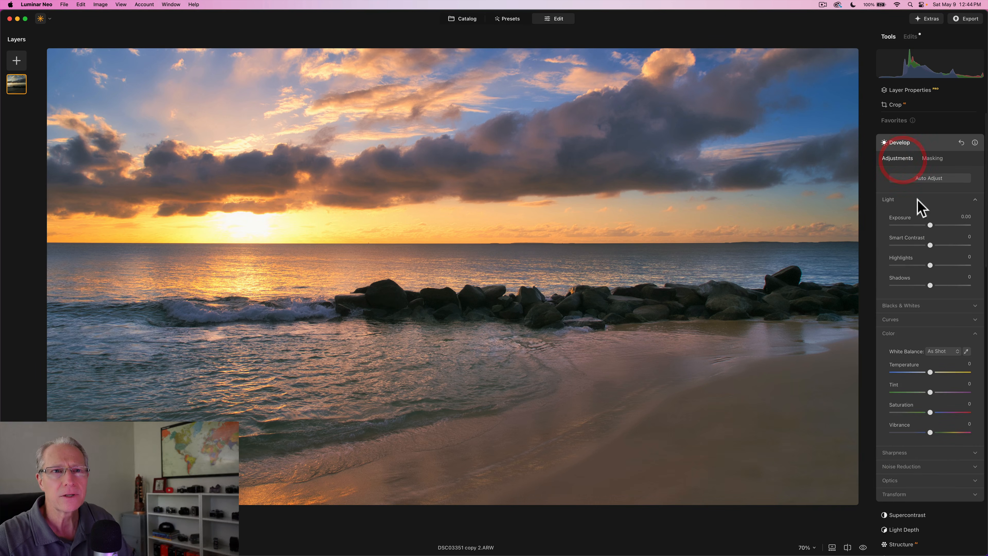
left_click_drag(929, 225, 935, 224)
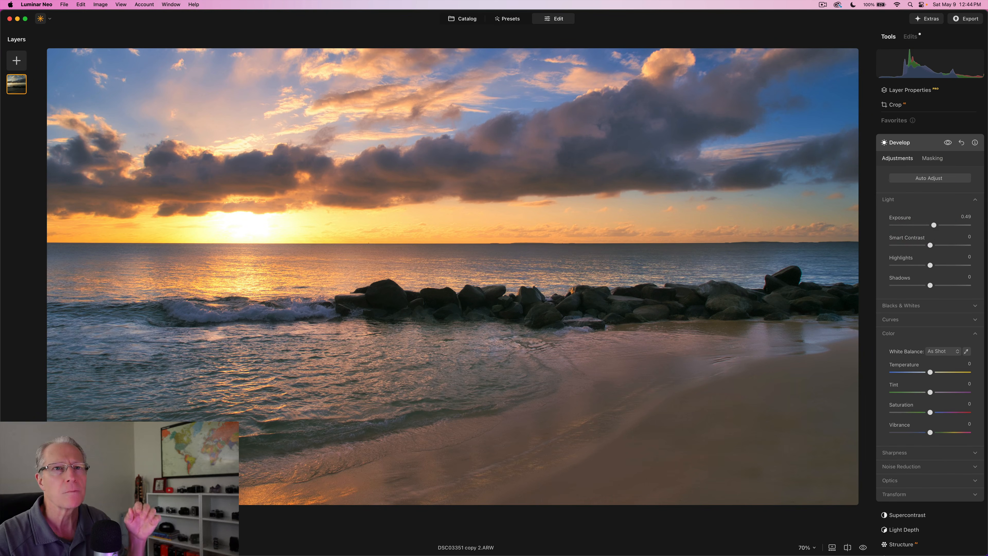
left_click(947, 143)
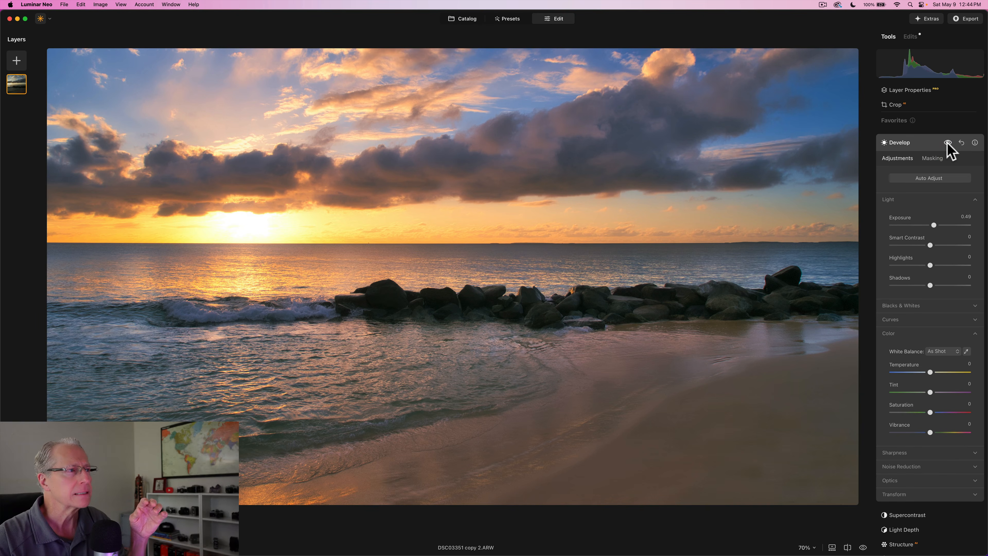
left_click(946, 143)
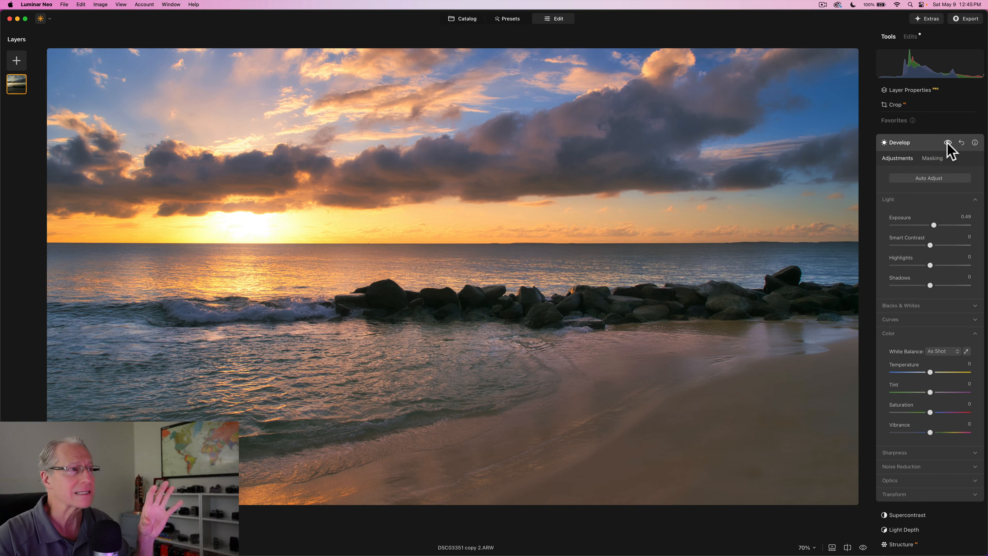
left_click(947, 143)
left_click(947, 143)
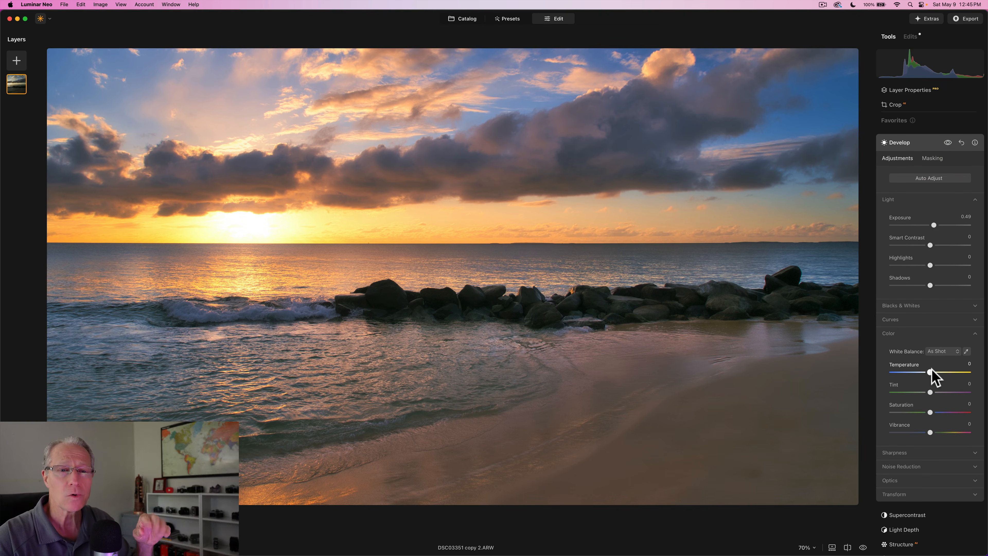
Try warming the masked sun area with a Temperature of 25, check the clipping, and reset the Temperature.
left_click_drag(930, 374, 938, 375)
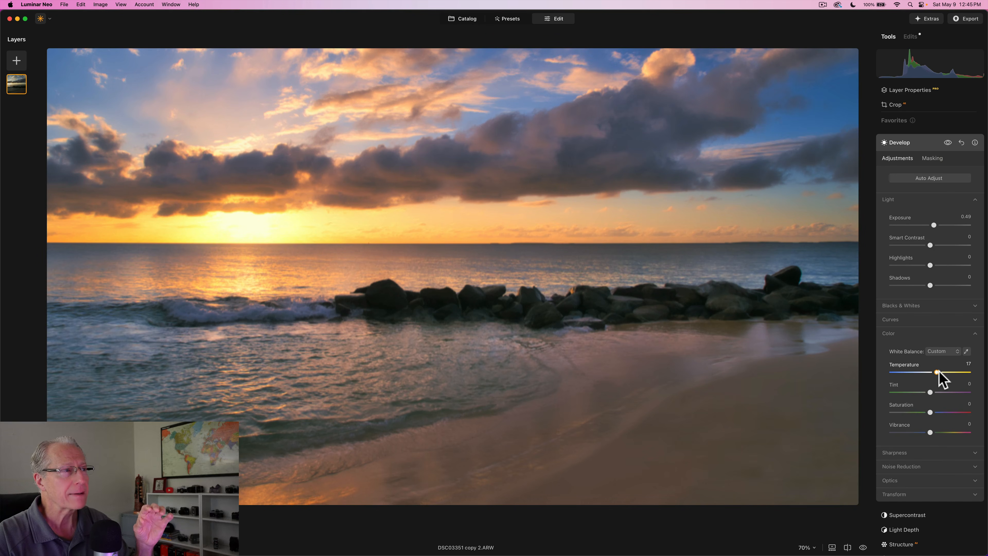
double_click(938, 372)
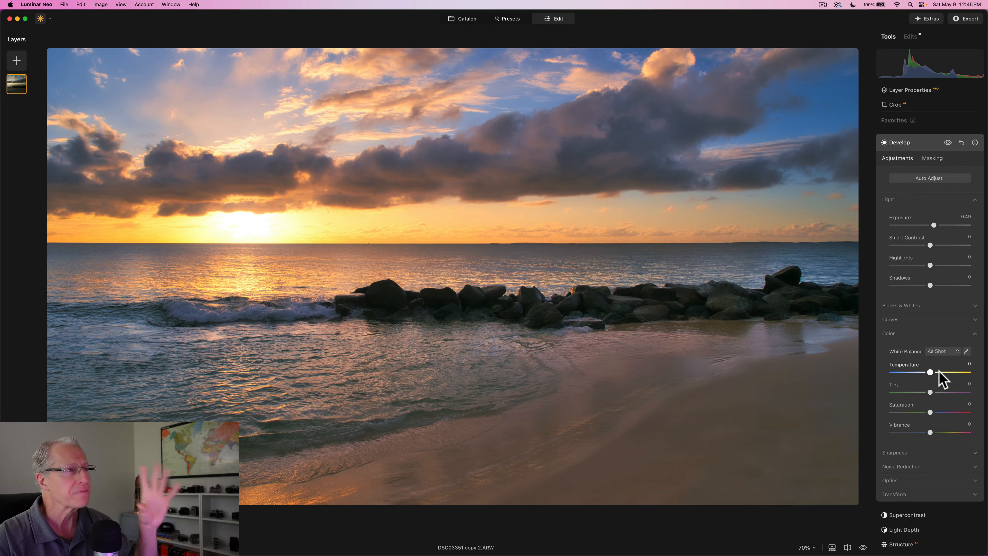
left_click(938, 372)
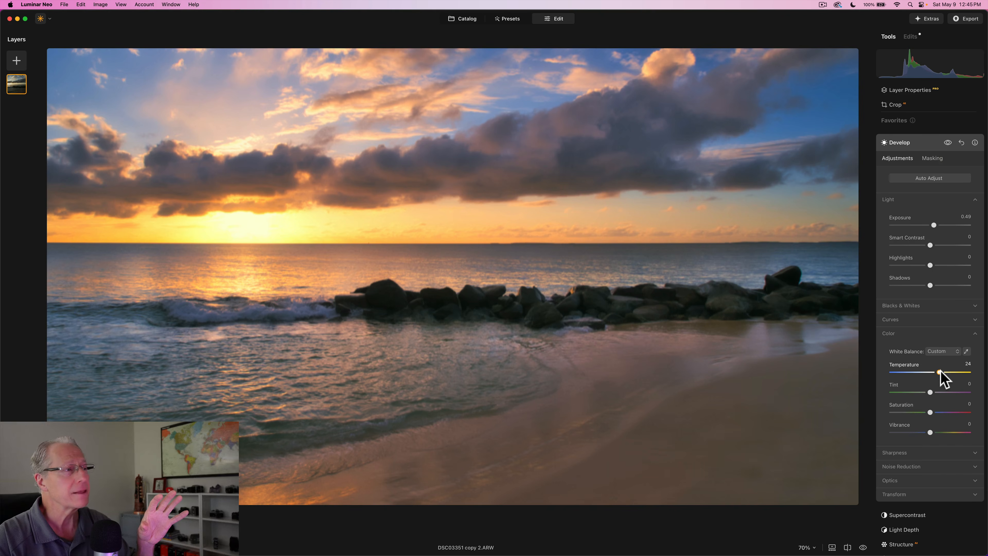
left_click(940, 372)
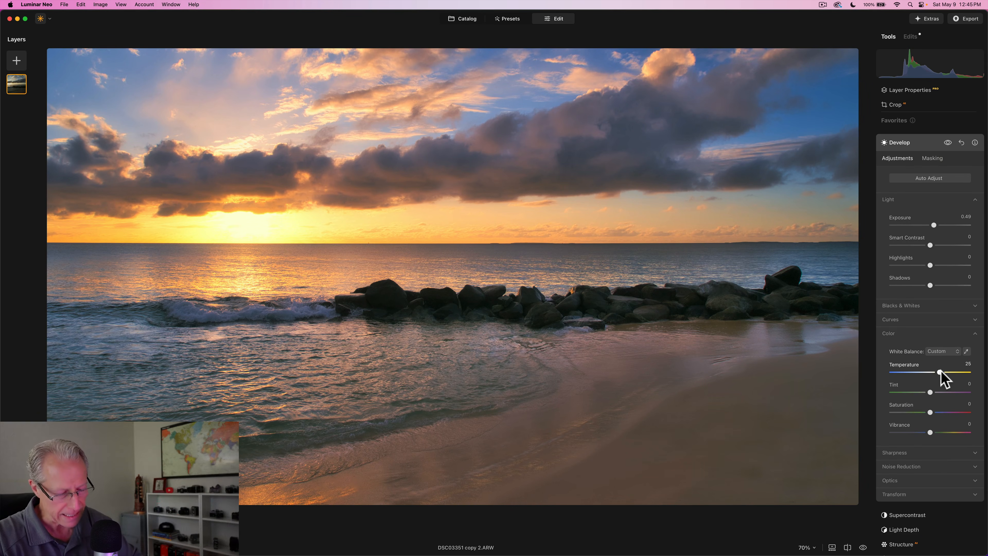
key("shift+j")
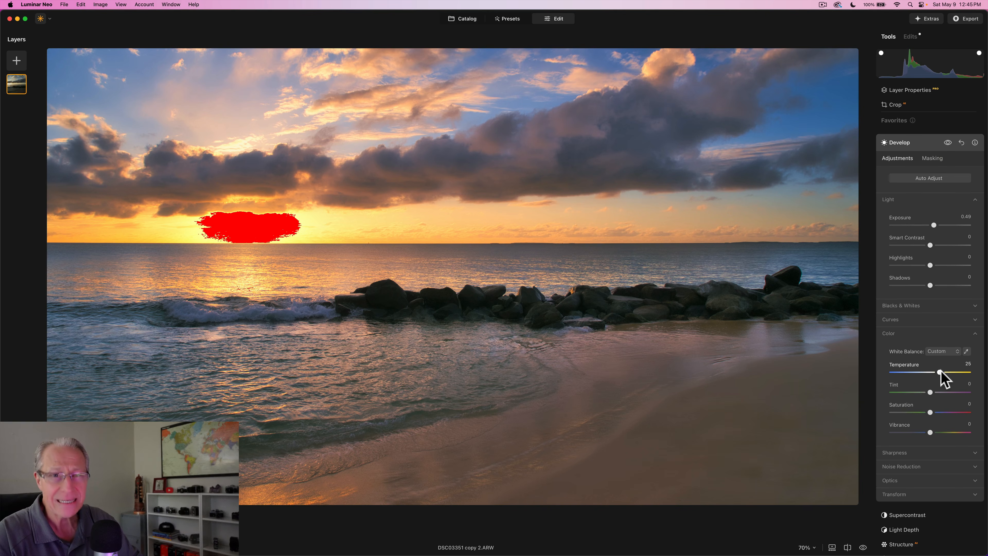
key("j")
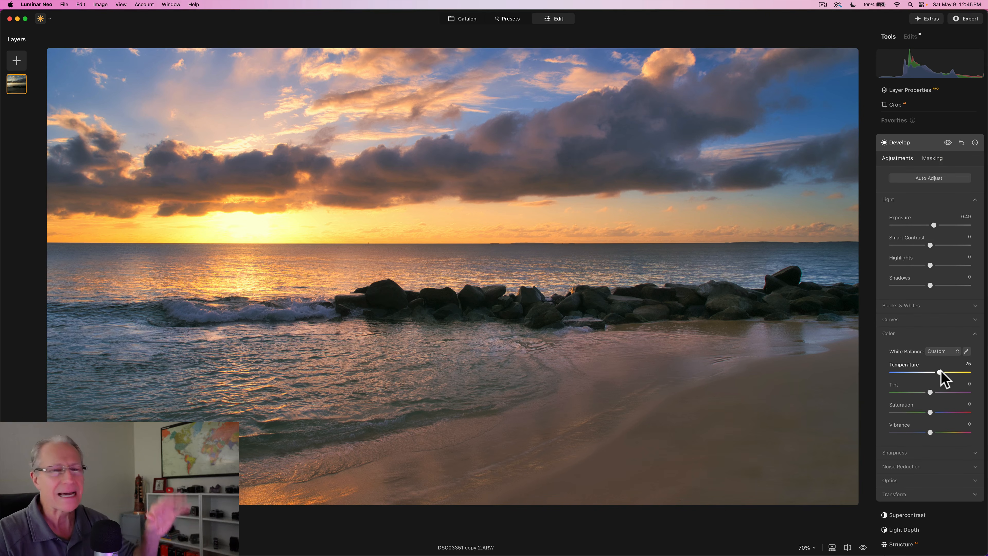
double_click(940, 371)
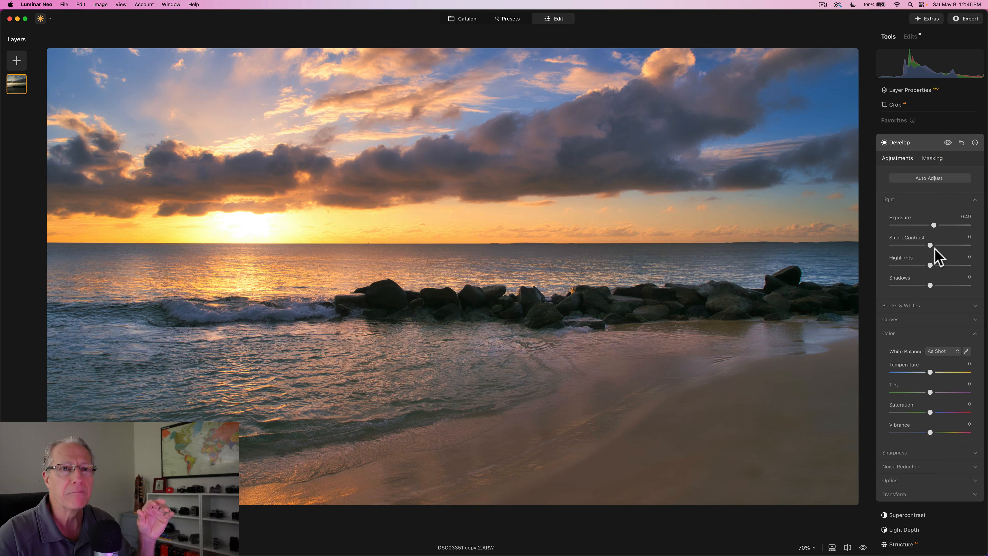
Compare the masked Develop adjustment on and off, and close the Develop tool.
left_click(947, 143)
left_click(946, 143)
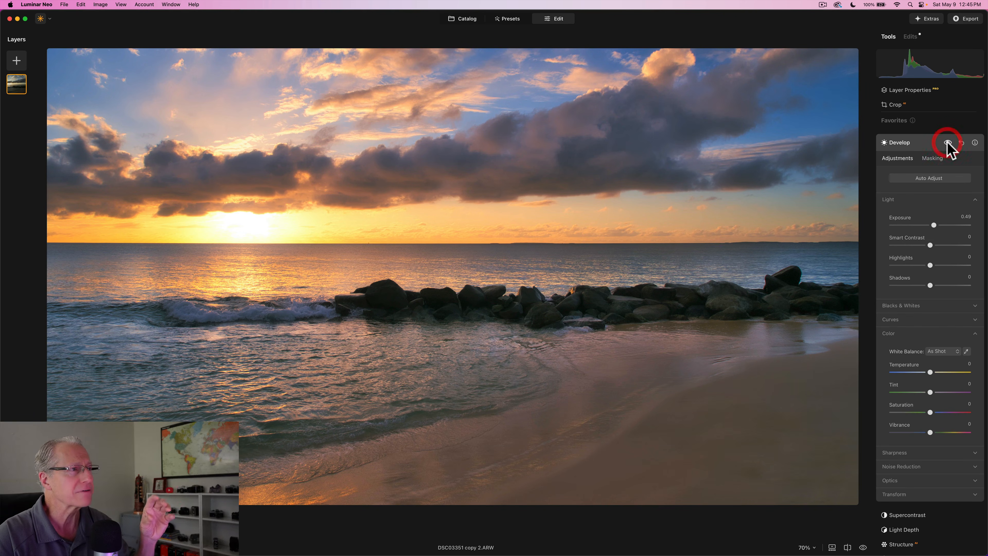
left_click(926, 144)
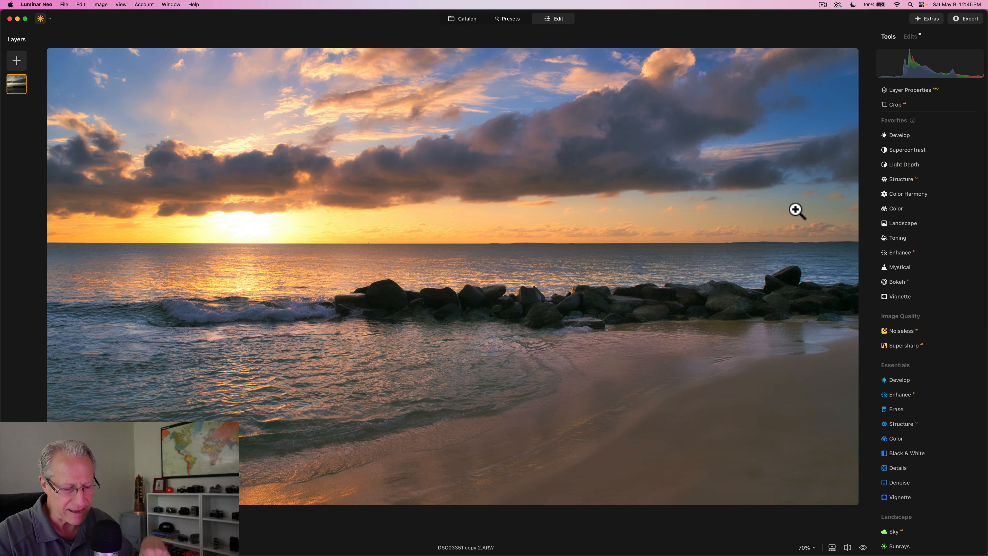
Compare the fully edited photo with the original twice.
key("backslash")
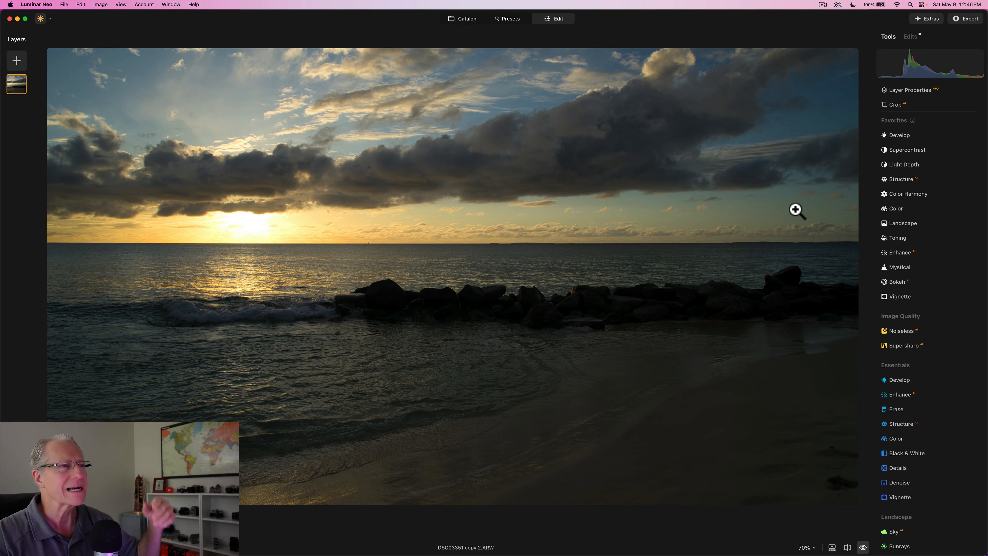
key("backslash")
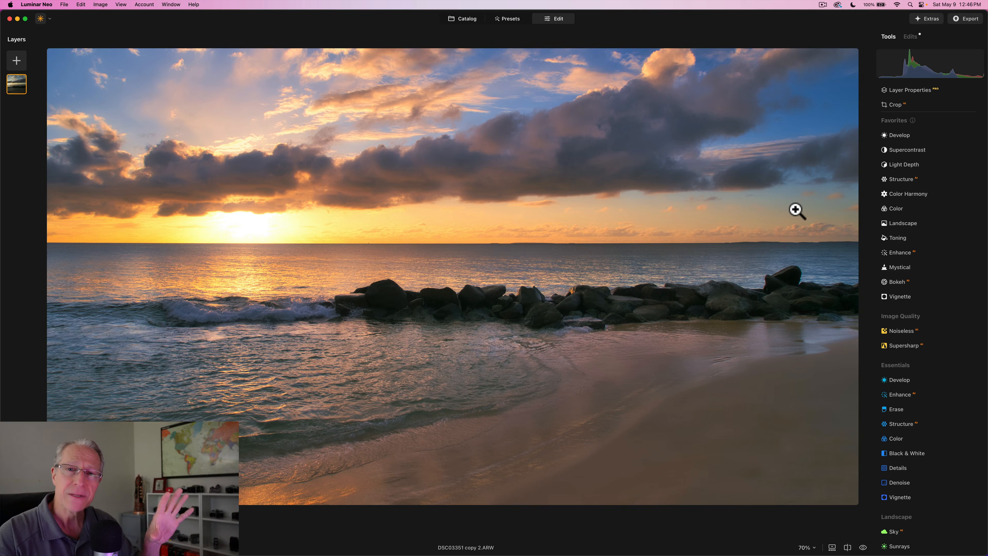
key("backslash")
key("backslash")
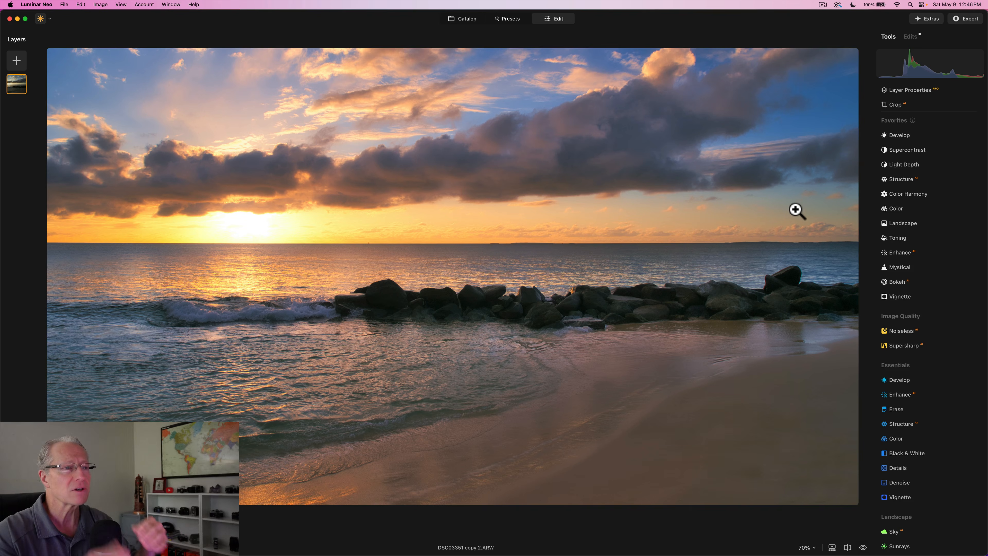